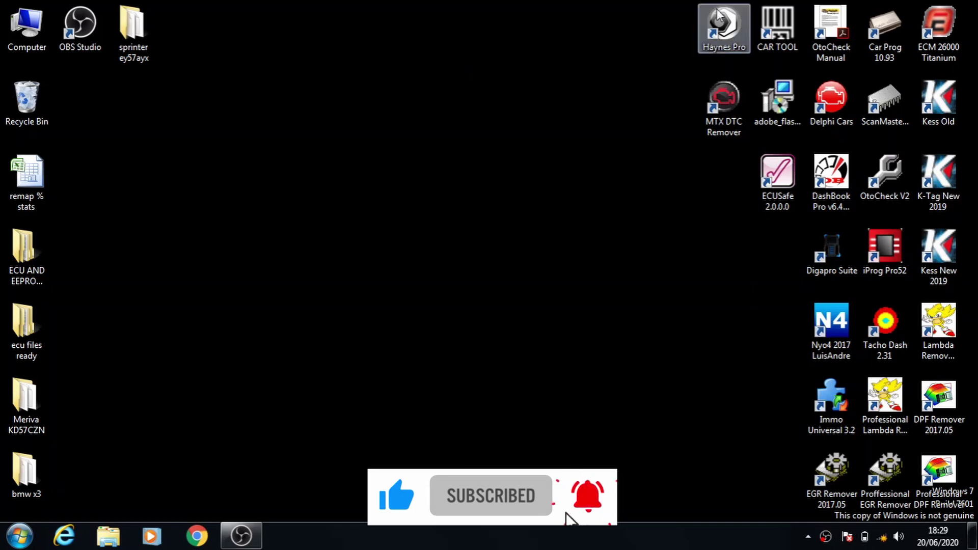
Launch ECM Titanium 1.61 from the ECM 26000 Titanium desktop shortcut.
double_click(940, 21)
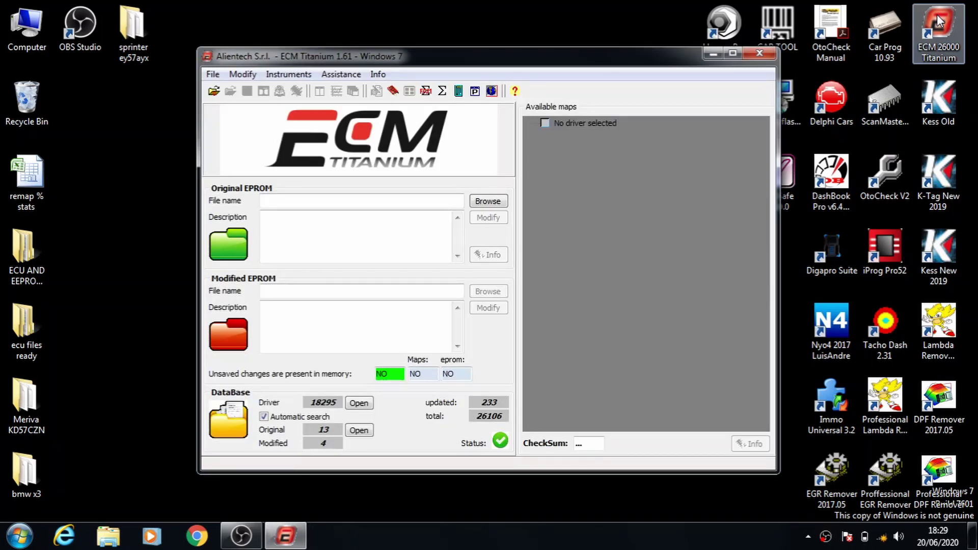
Load Desktop\bmw x3\x3 original as the original EPROM, declining the database browse.
click(485, 201)
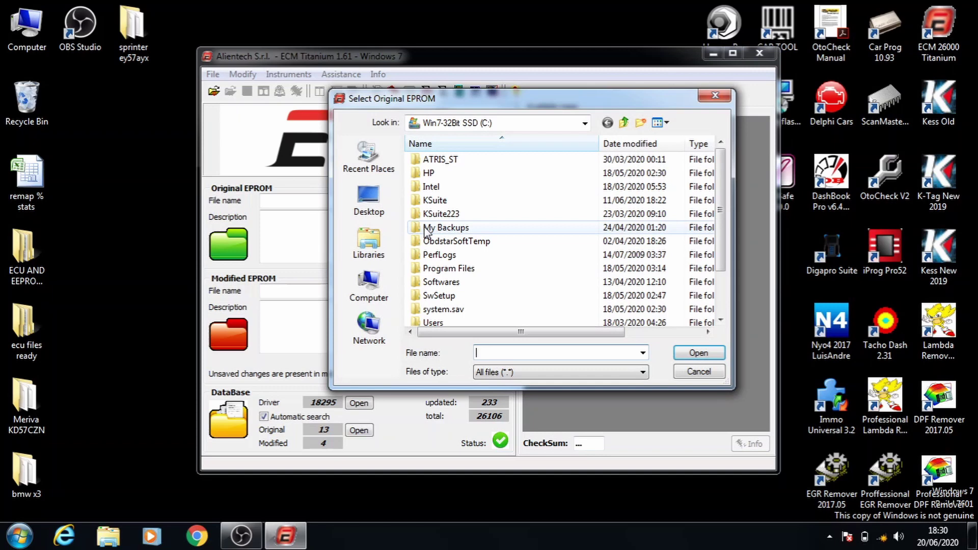
click(396, 204)
click(419, 207)
scroll(419, 207, down, 5)
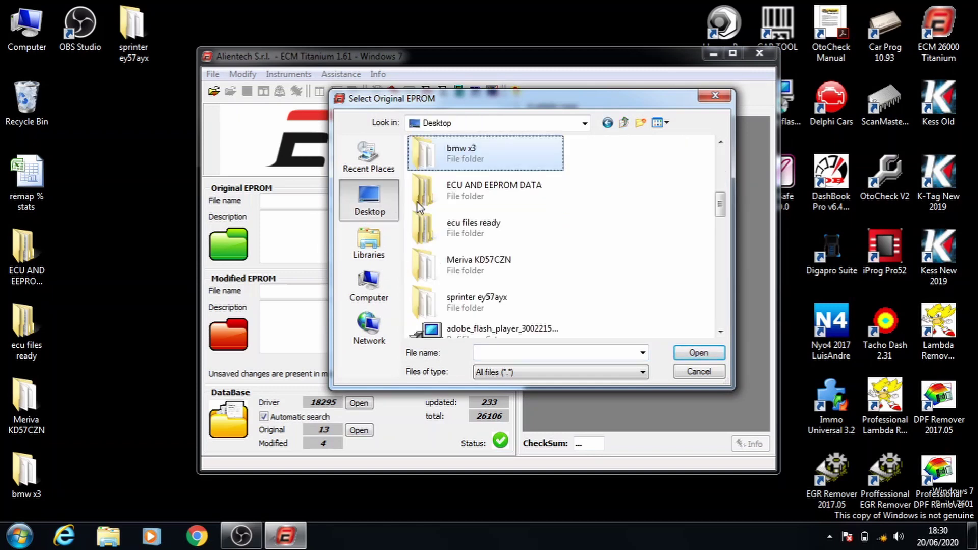
double_click(488, 163)
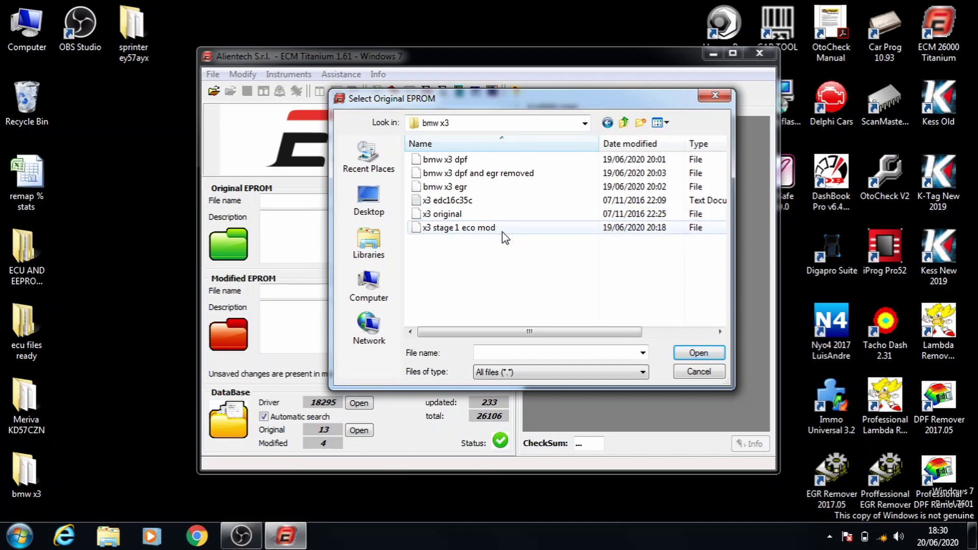
double_click(498, 215)
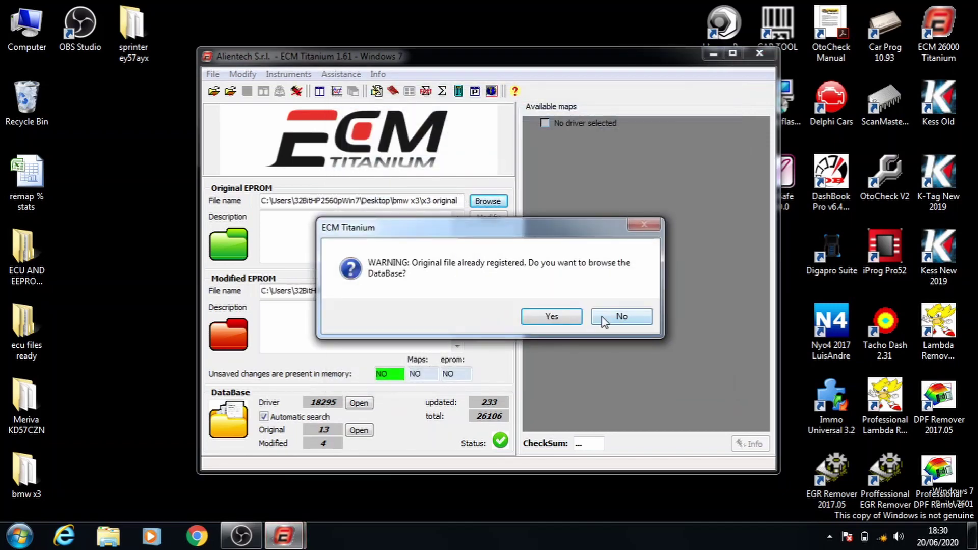
click(604, 320)
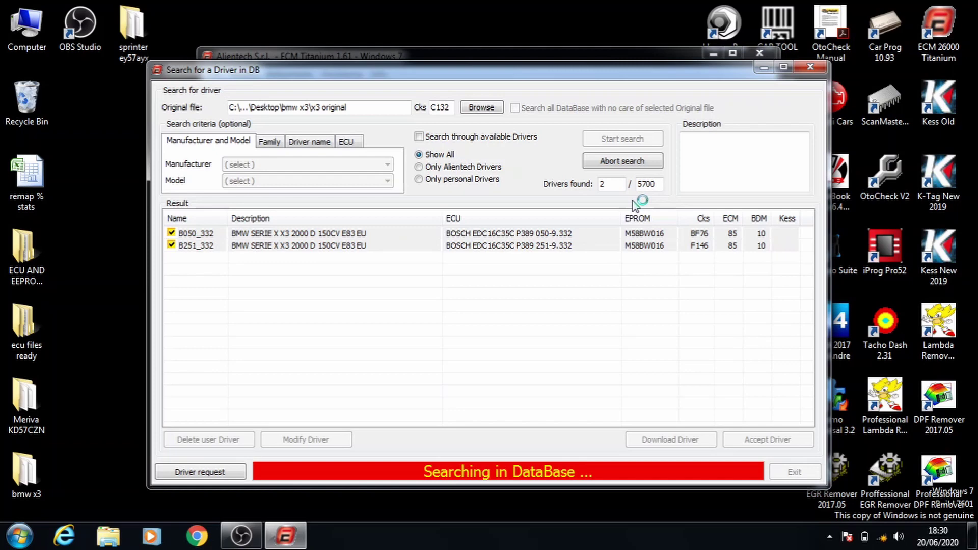
Assign the B050_332 BMW X3 driver and decline the newer driver download.
click(622, 161)
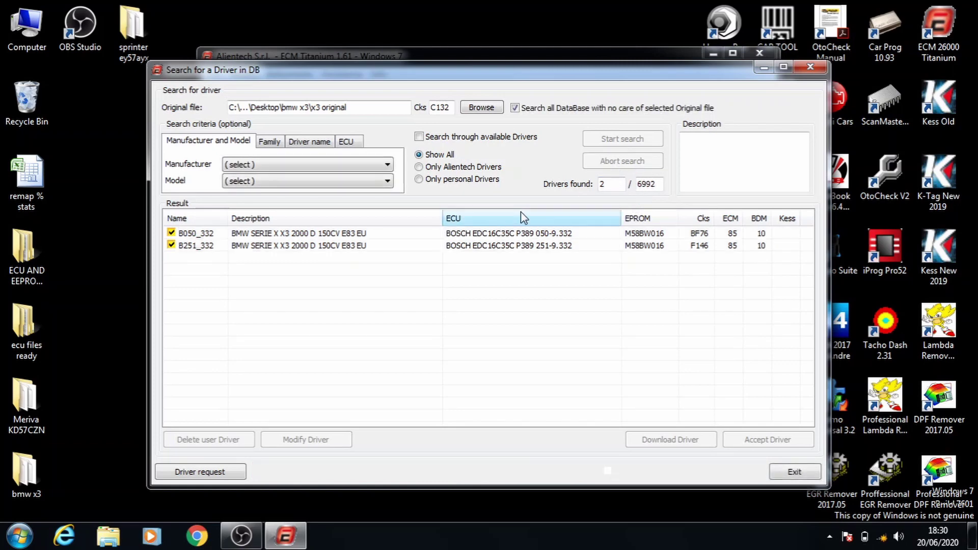
click(481, 234)
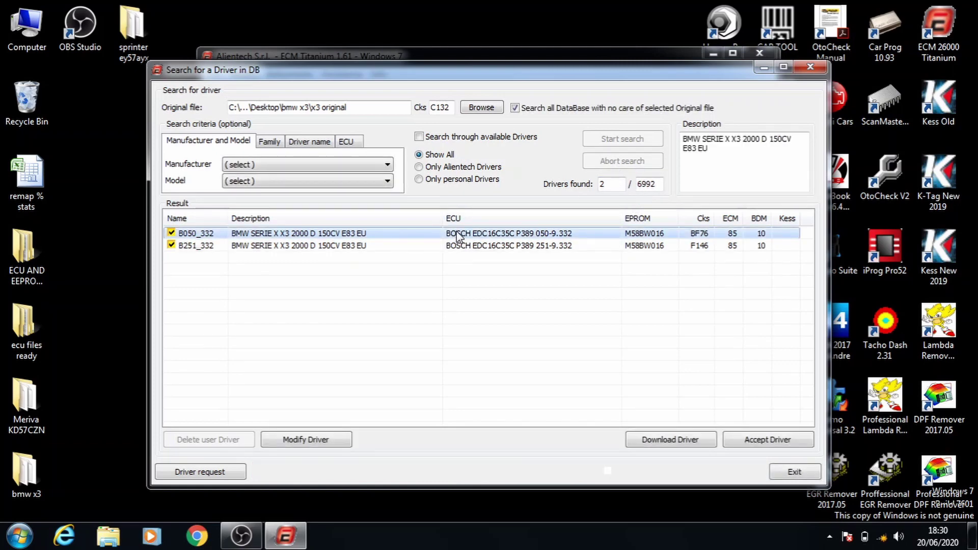
double_click(457, 236)
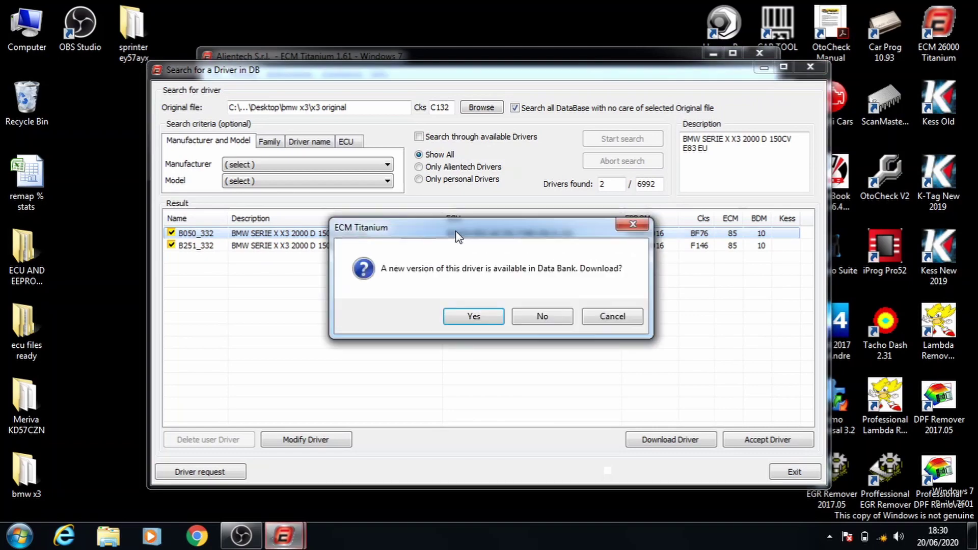
click(512, 318)
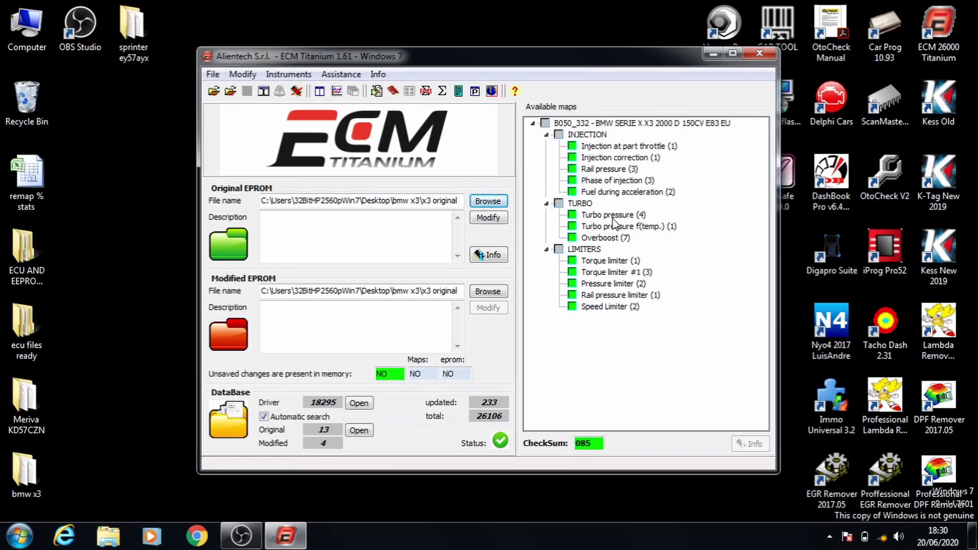
In the remap % stats spreadsheet, fill the stage 2 cells C2:C7 yellow.
click(33, 183)
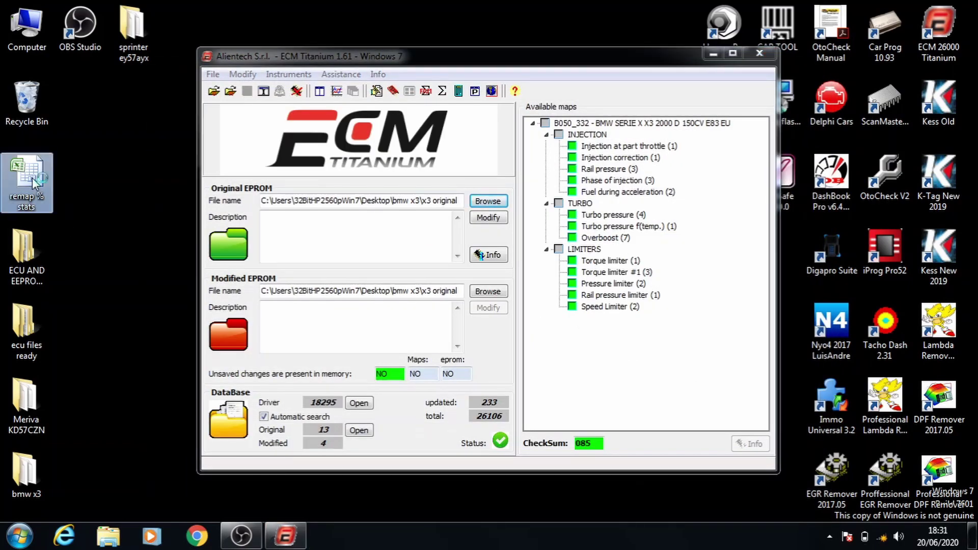
double_click(33, 183)
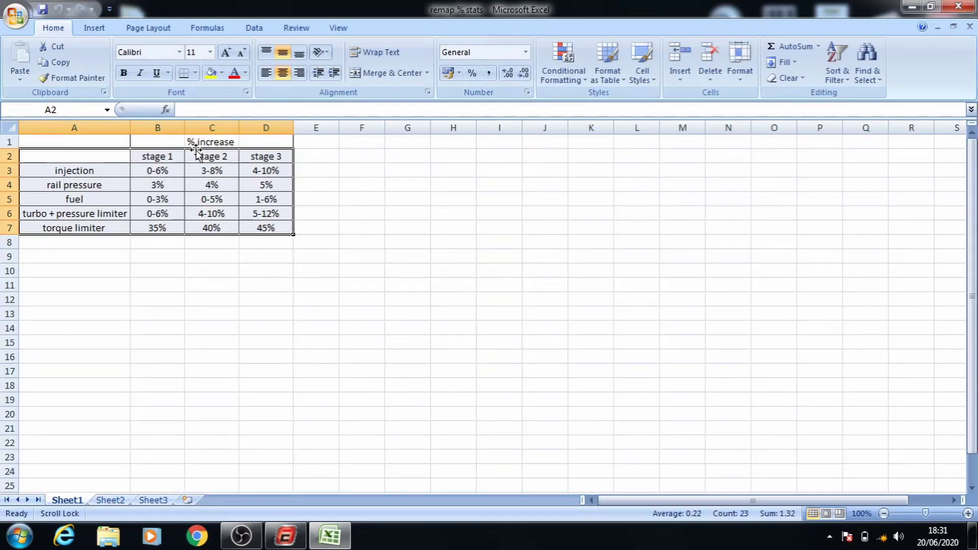
drag(219, 158, 213, 229)
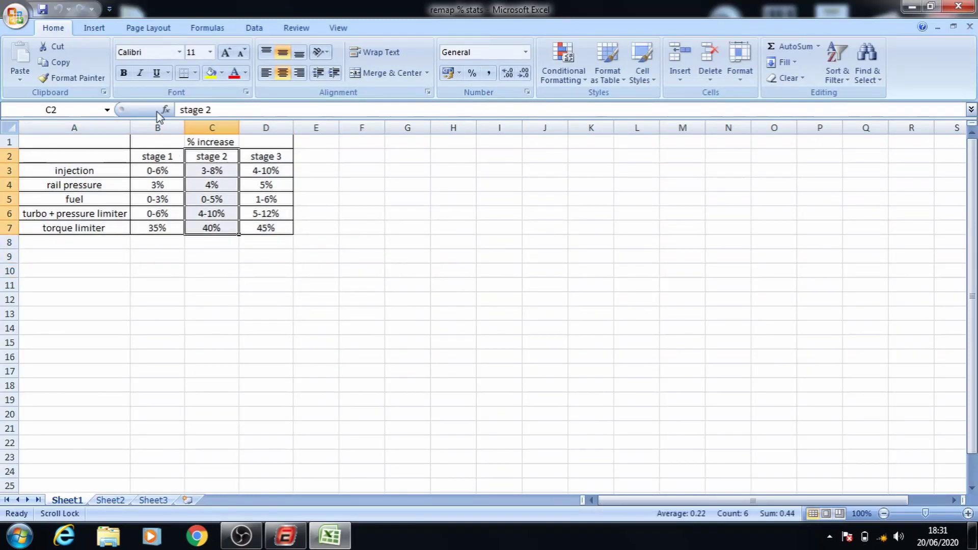
click(210, 72)
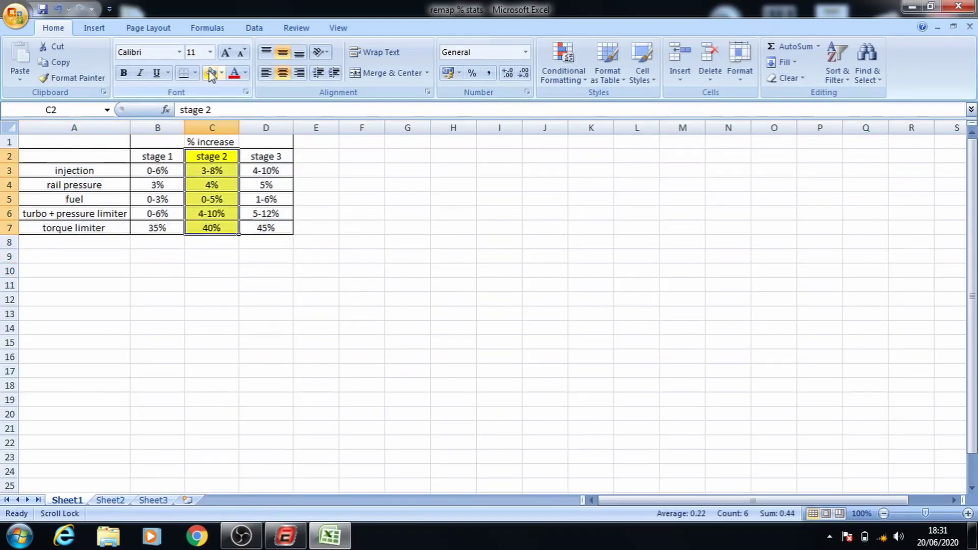
Bring ECM Titanium forward and open the Injection at part throttle map for editing.
click(300, 543)
drag(528, 64, 569, 57)
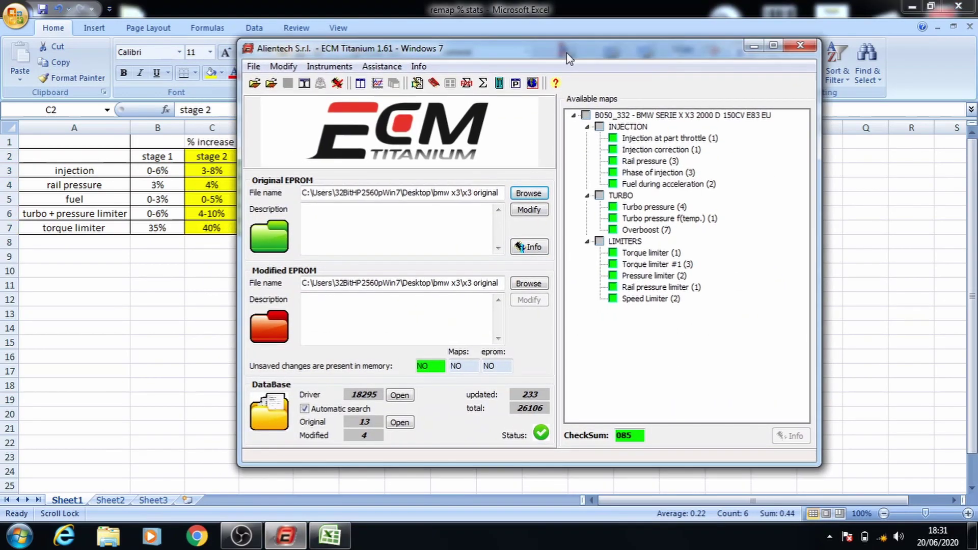
click(634, 142)
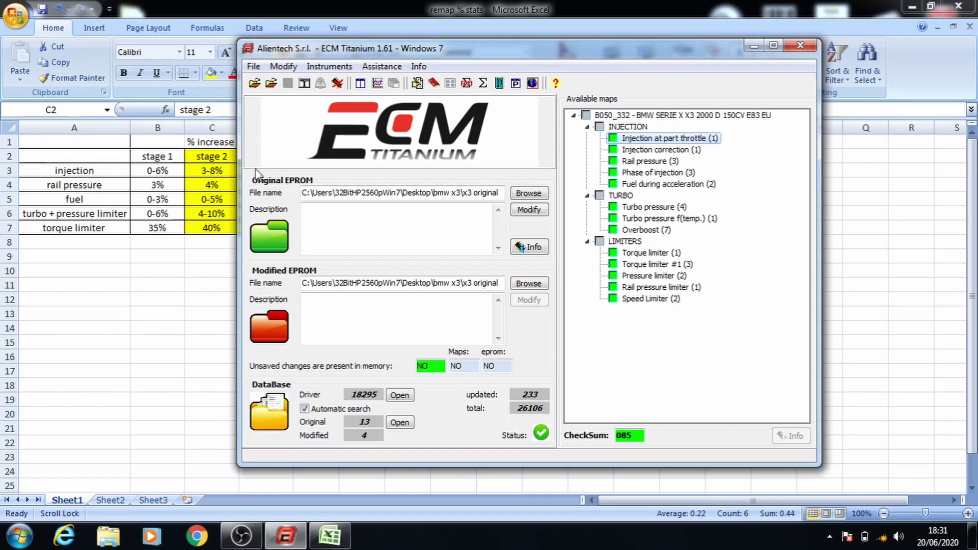
double_click(675, 142)
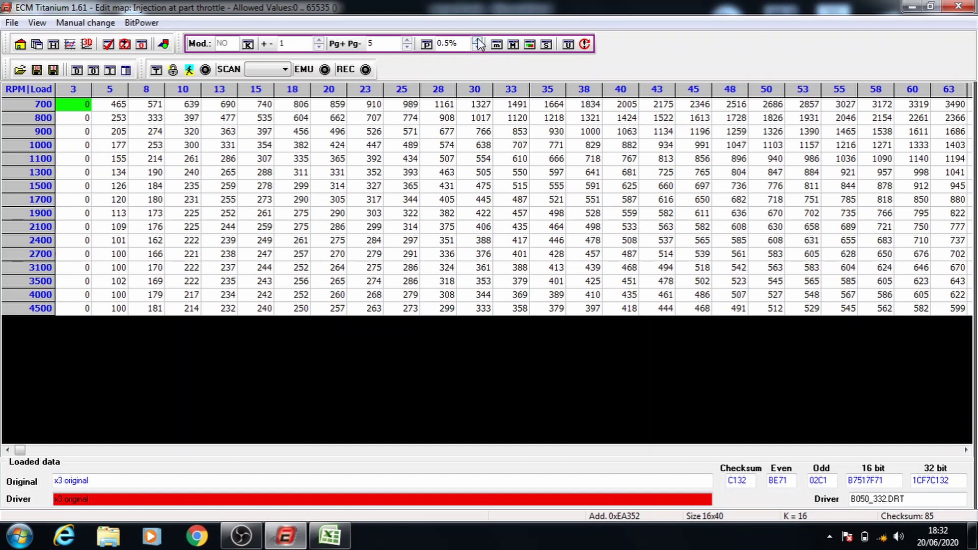
In percent mode, raise the 1000–4500 rpm rows from load 20 onward by 1%.
click(427, 47)
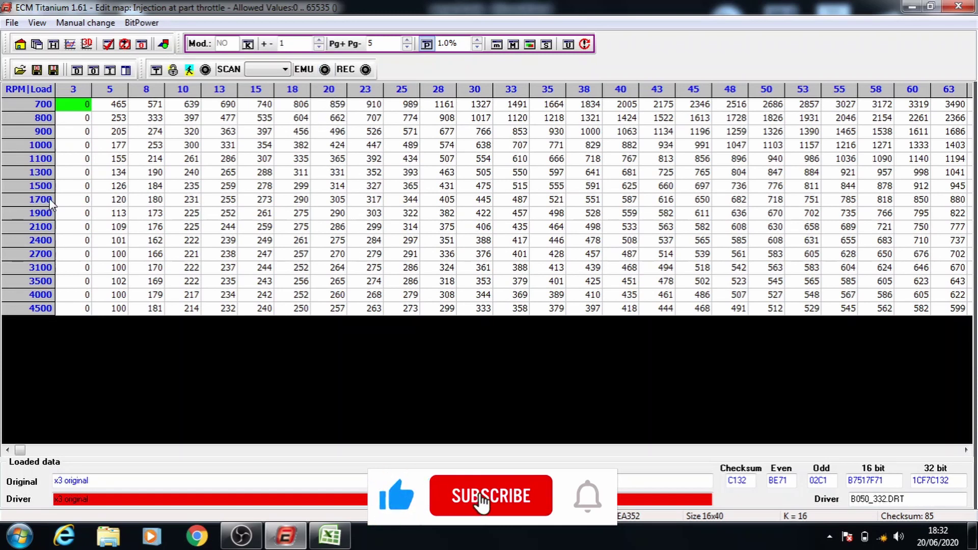
click(336, 148)
drag(336, 148, 975, 311)
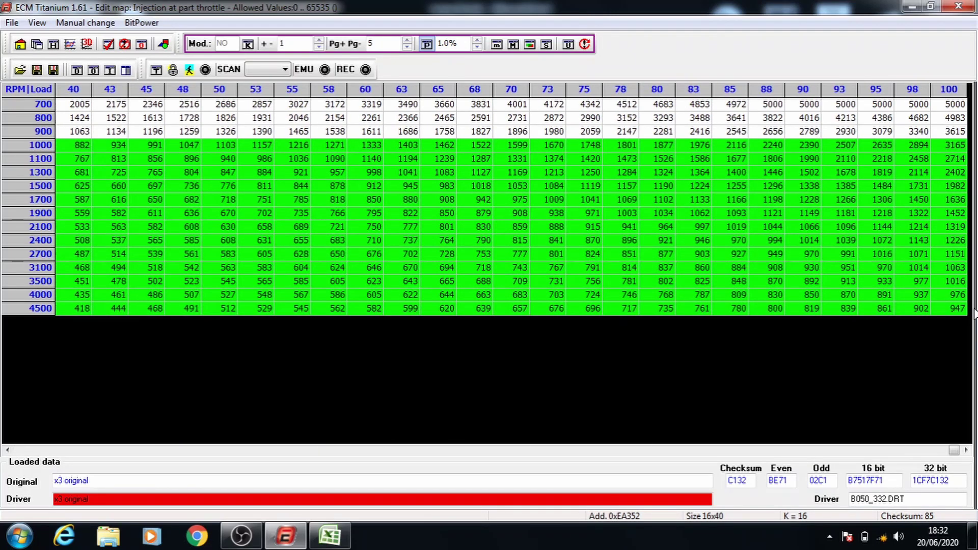
key(plus)
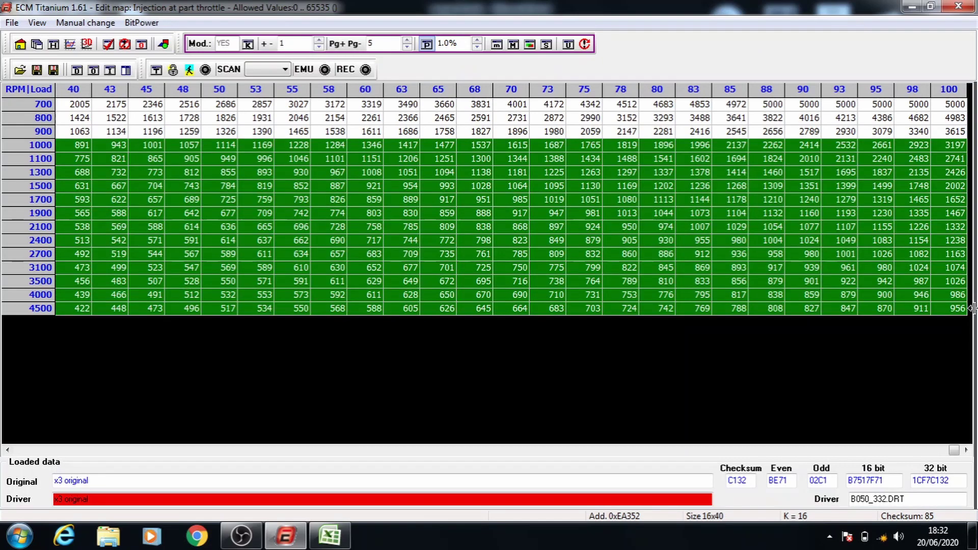
Add 1% each to blocks starting at 1100 rpm/load 23 and 1300 rpm/load 25.
click(476, 451)
click(375, 159)
drag(374, 160, 610, 190)
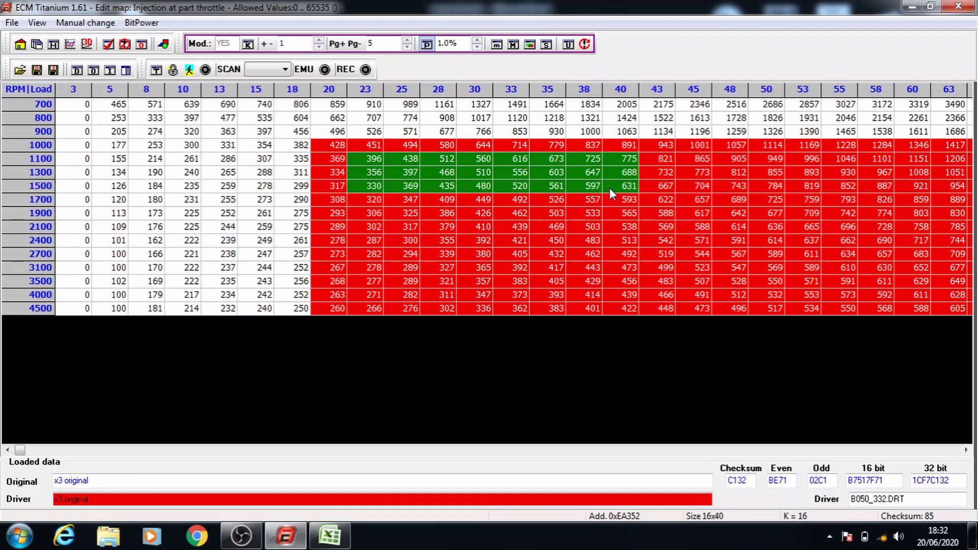
drag(756, 203, 974, 327)
key(plus)
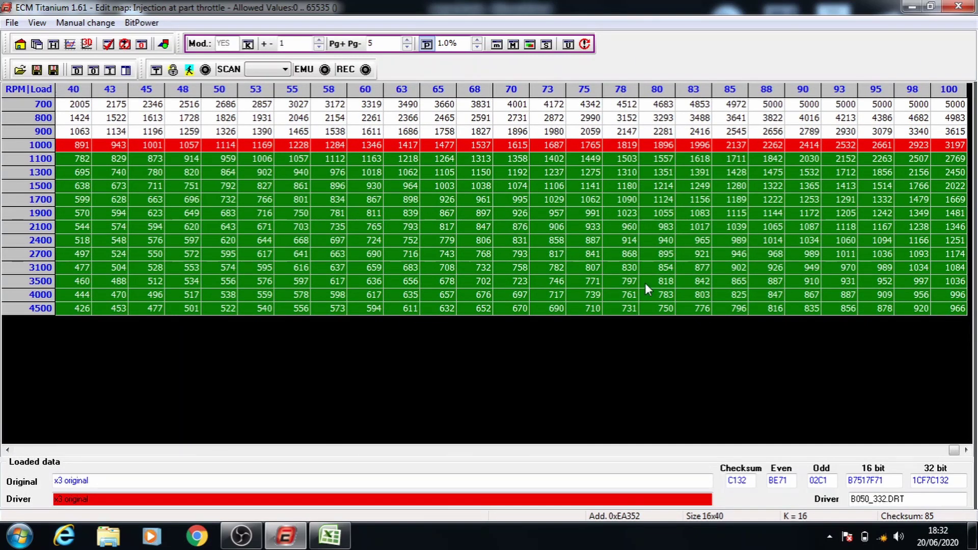
scroll(521, 462, left, 5)
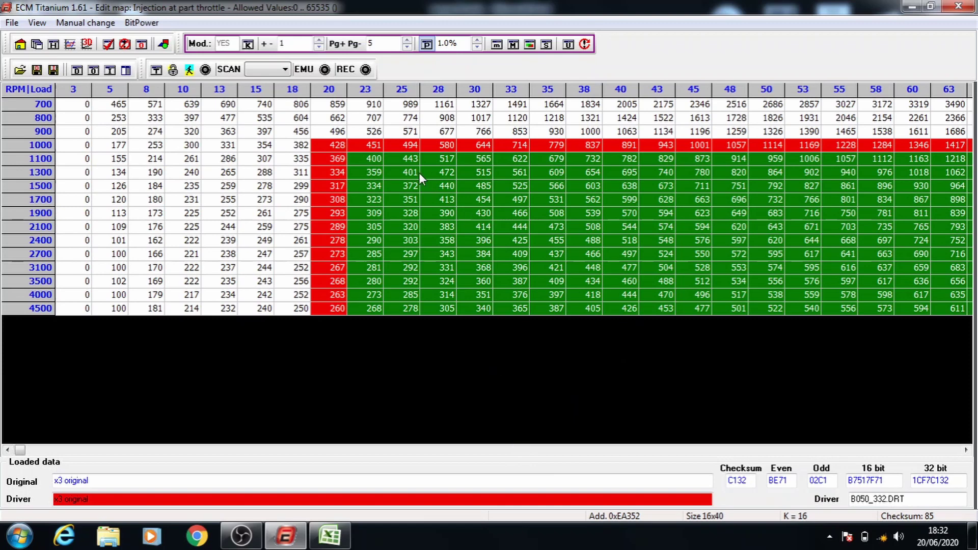
drag(418, 173, 974, 327)
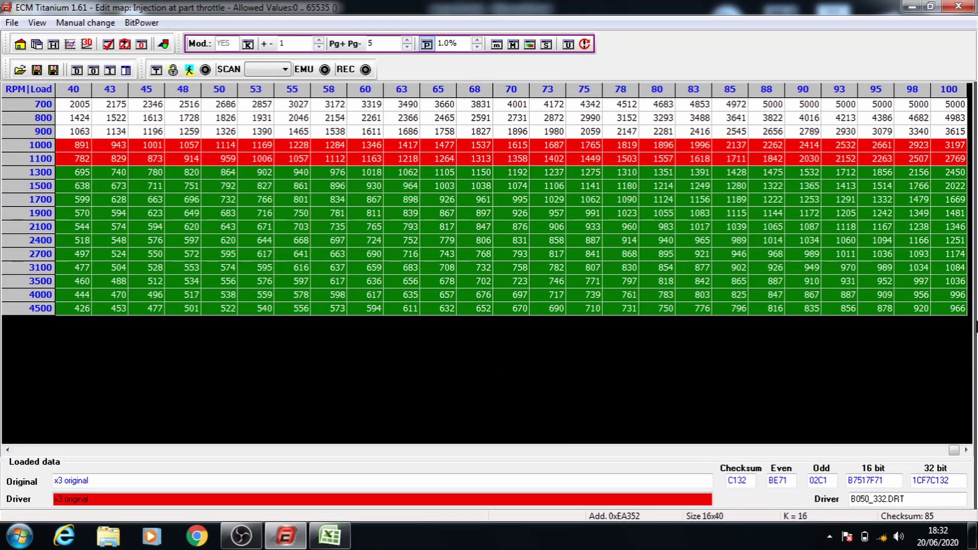
key(plus)
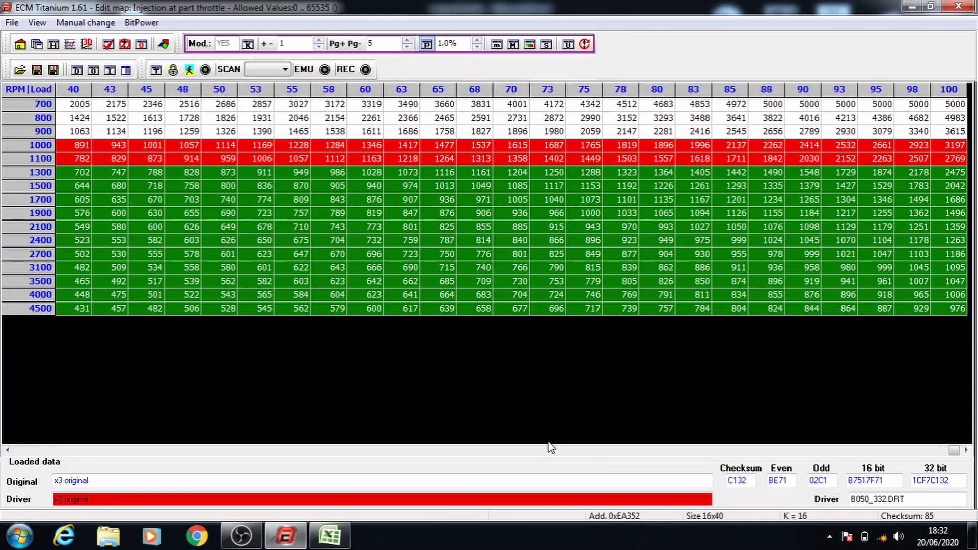
Add 1% each to two further blocks from 1500 rpm to the table's far corner.
scroll(551, 449, left, 5)
drag(434, 187, 662, 214)
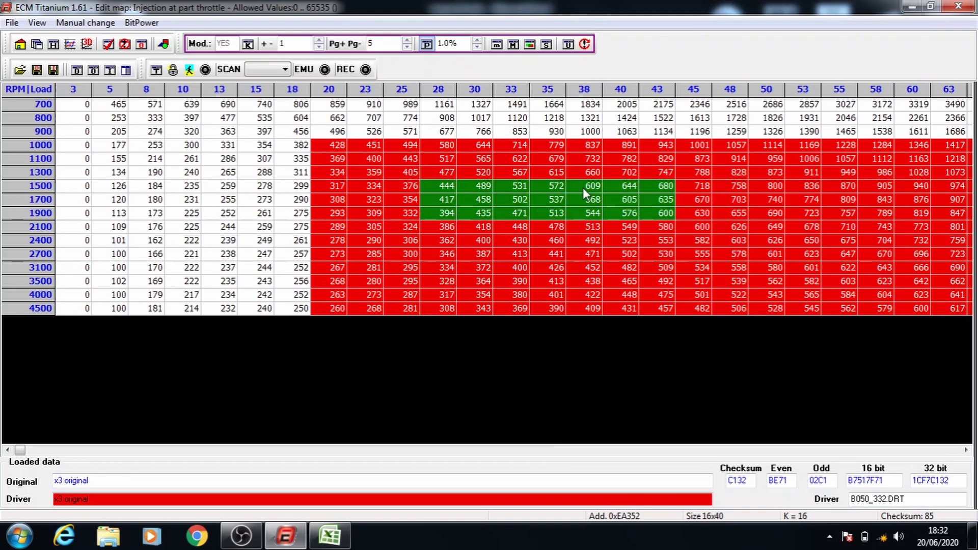
drag(583, 192, 974, 280)
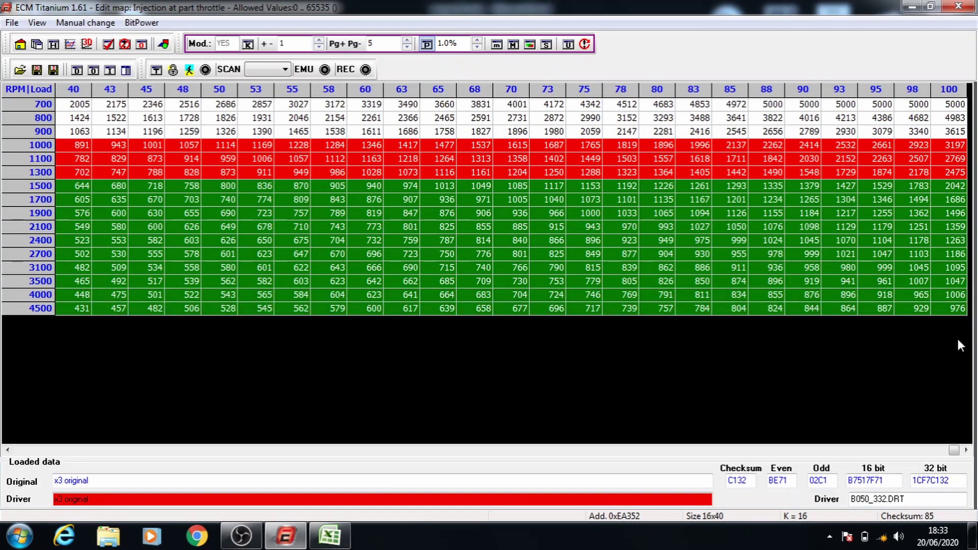
key(plus)
scroll(531, 454, left, 5)
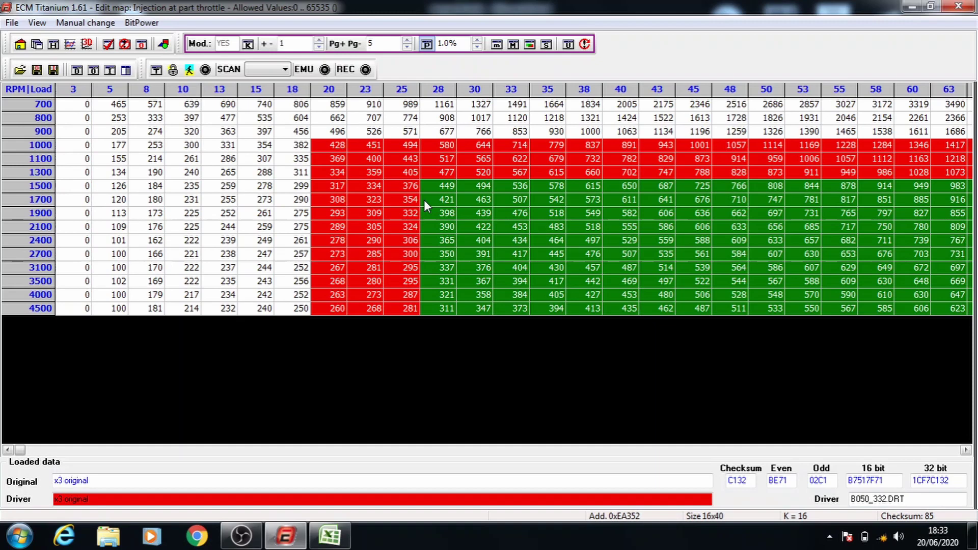
drag(465, 201, 976, 380)
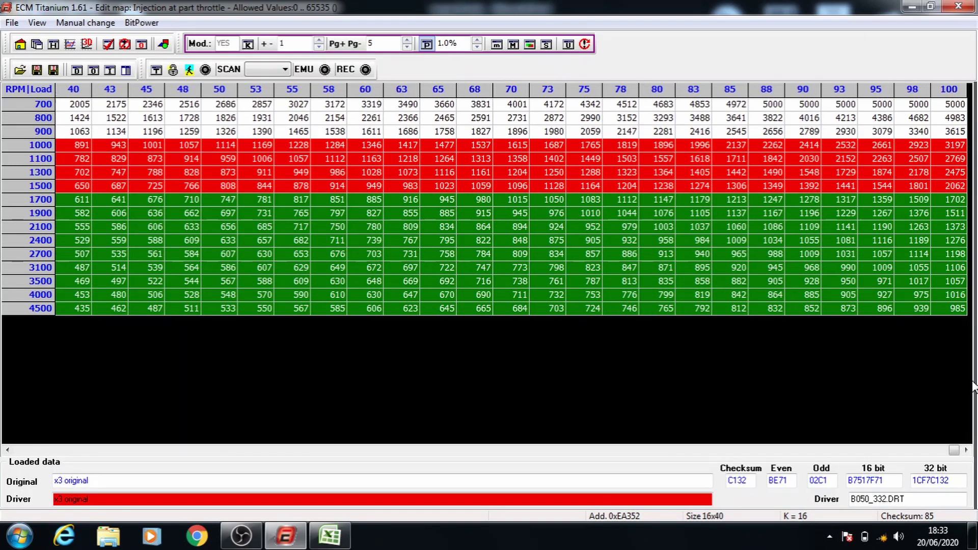
key(plus)
Raise the block from 2400 rpm, load 38 to the corner by another 1%.
scroll(662, 457, left, 5)
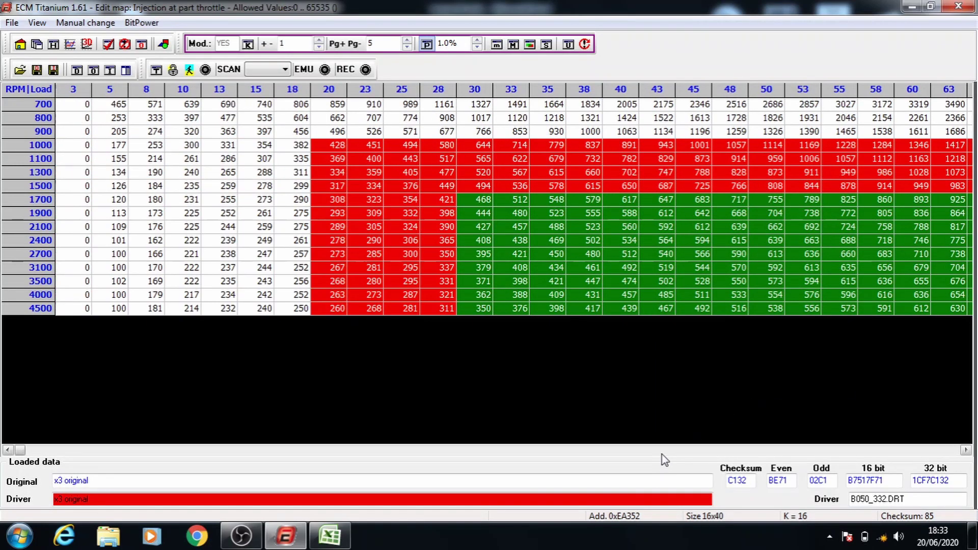
drag(512, 215, 975, 322)
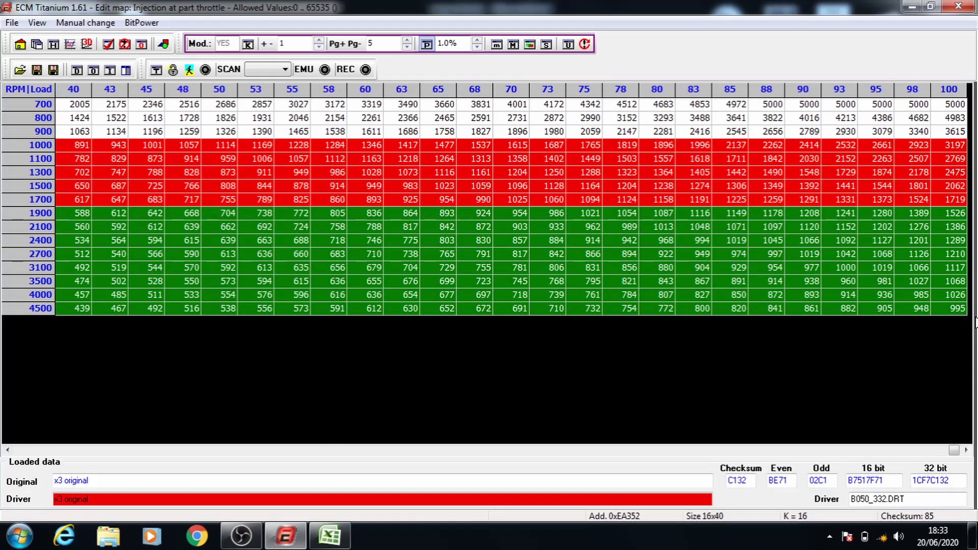
scroll(651, 448, left, 5)
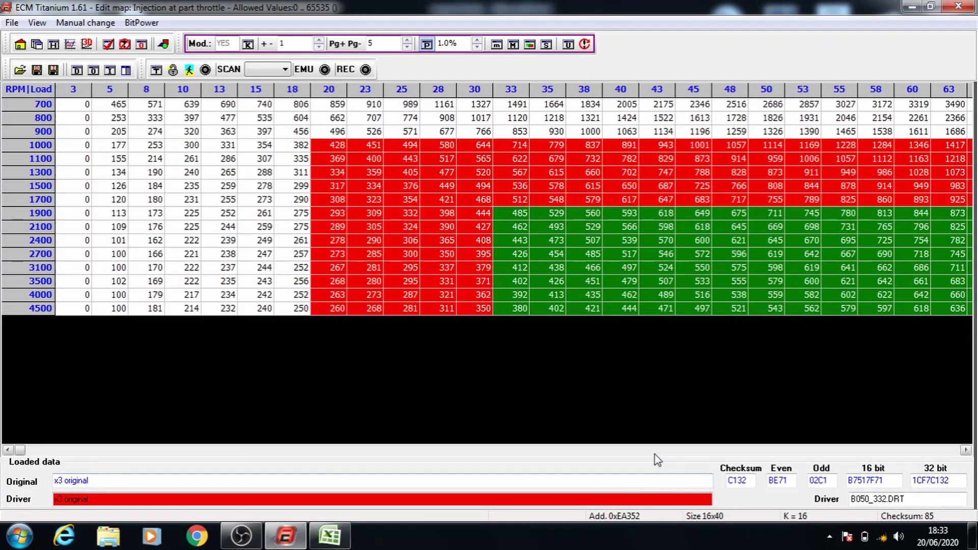
click(540, 229)
drag(840, 301, 976, 321)
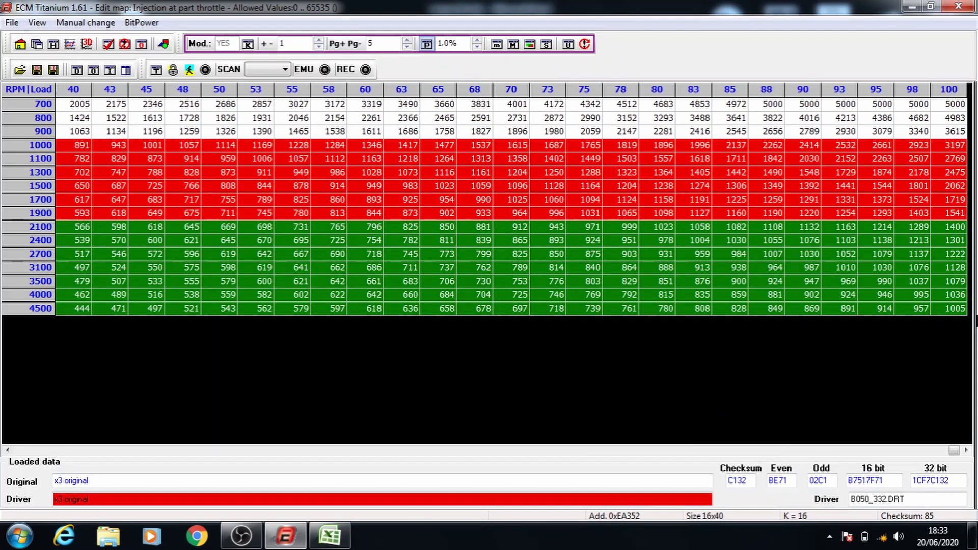
click(734, 451)
click(590, 243)
drag(590, 243, 975, 328)
key(plus)
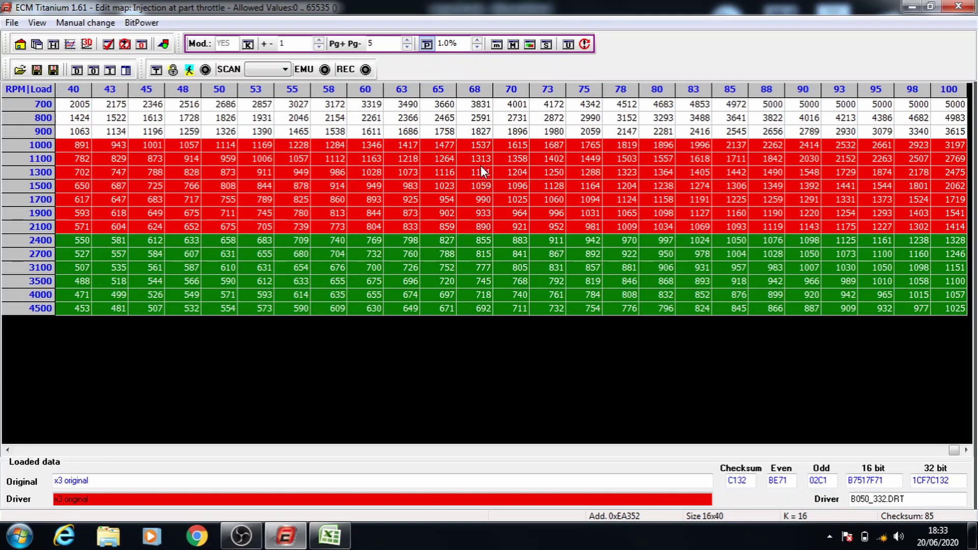
Save the part-throttle map, then raise Injection correction from 1000 rpm, load 19 by 1%.
click(959, 7)
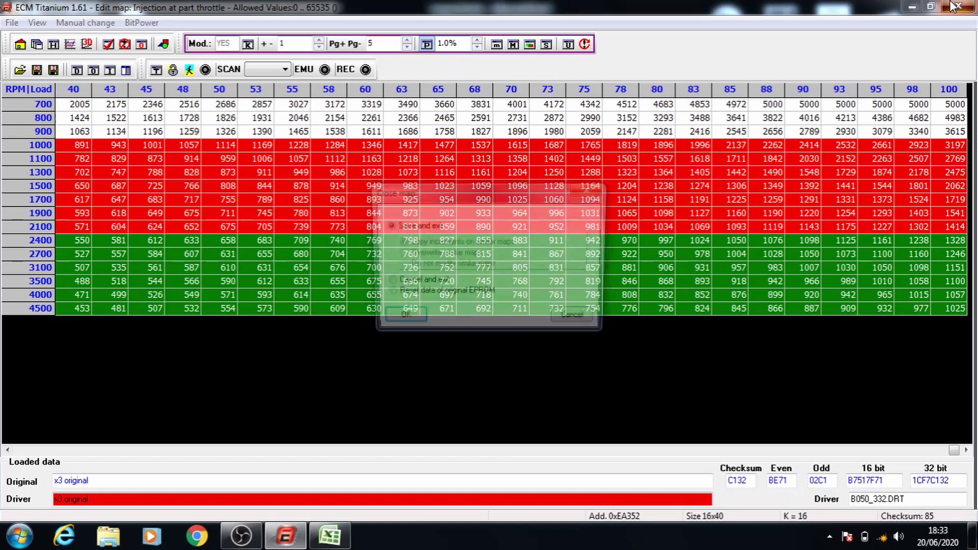
click(402, 320)
double_click(665, 150)
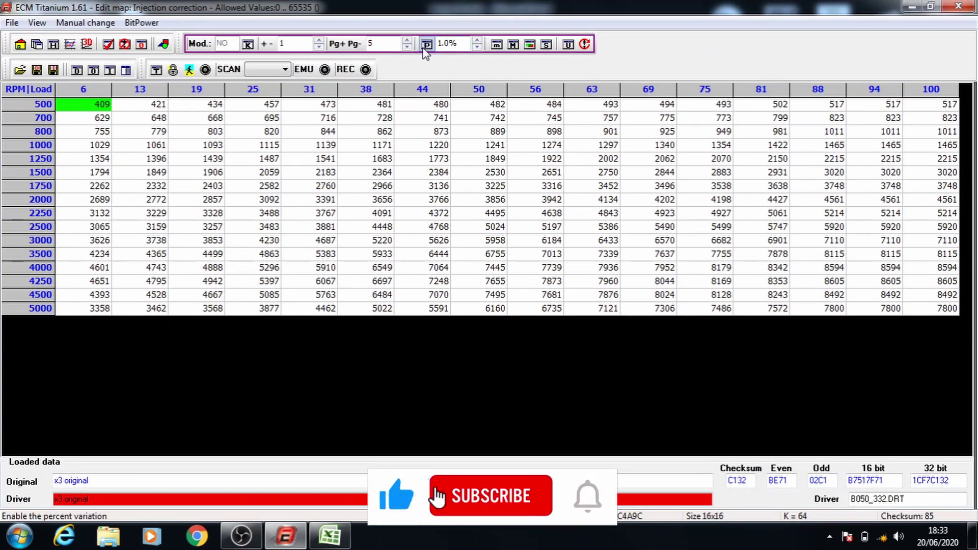
click(427, 44)
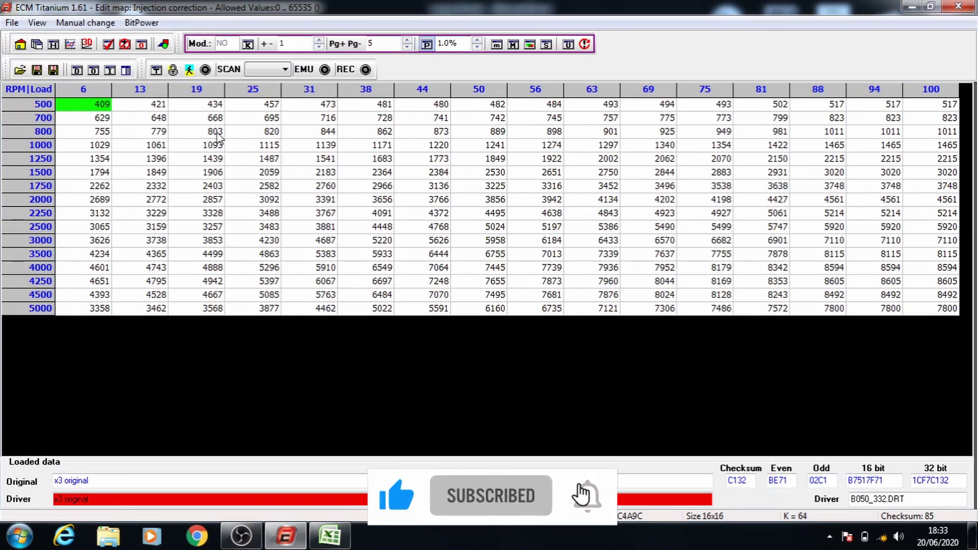
drag(198, 145, 947, 310)
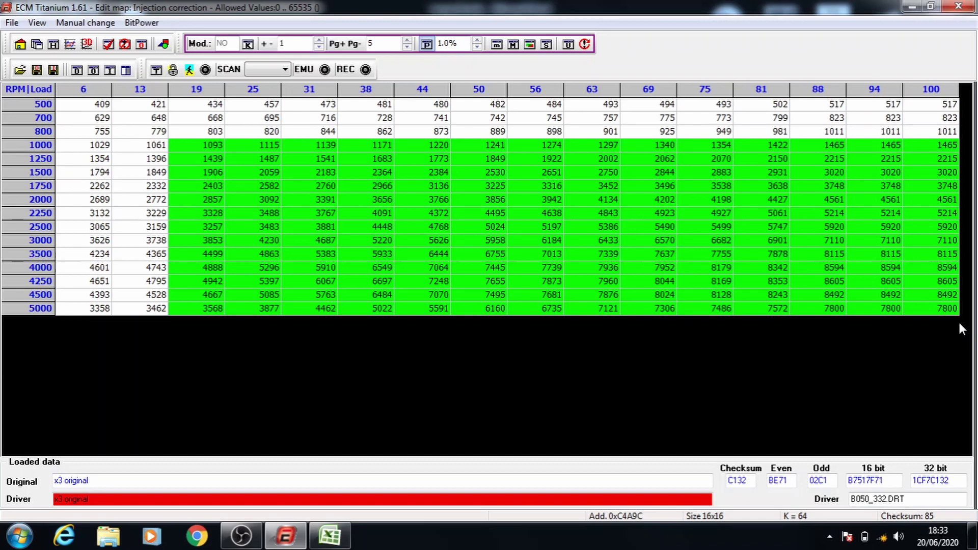
key(plus)
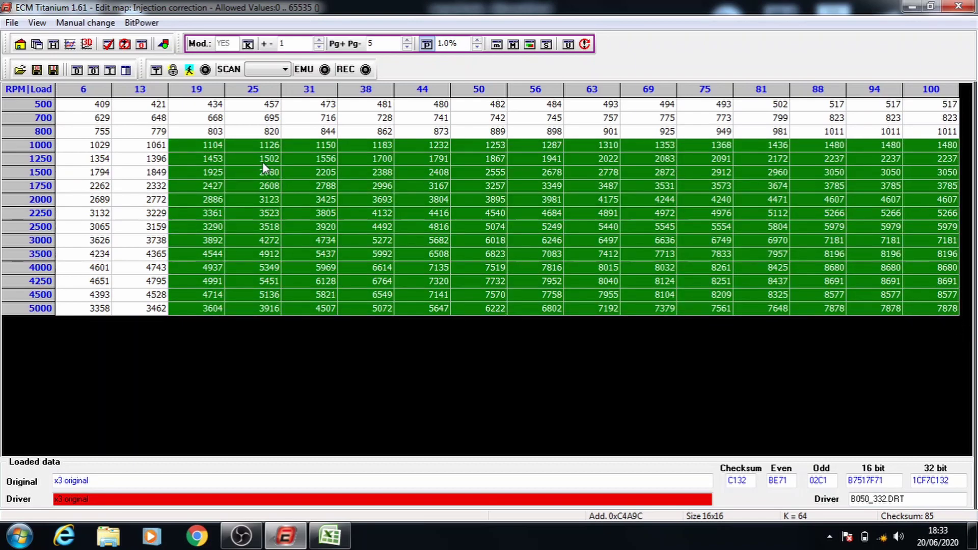
Add 1% each to blocks starting at 1250/25, 1500/31, 1750/38 and 2000/44 rpm/load.
drag(261, 159, 941, 310)
key(plus)
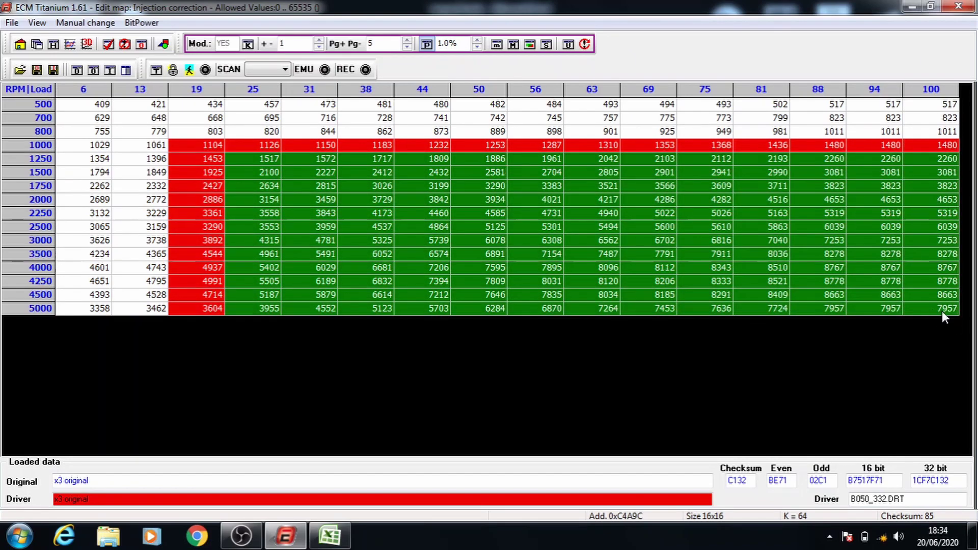
drag(326, 175, 957, 334)
key(plus)
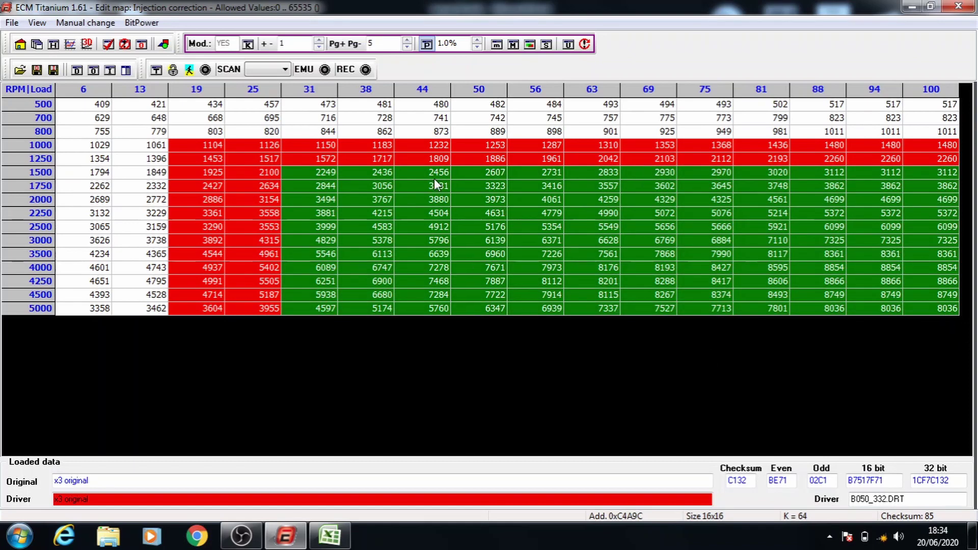
drag(372, 183, 917, 316)
key(plus)
drag(432, 201, 929, 284)
key(plus)
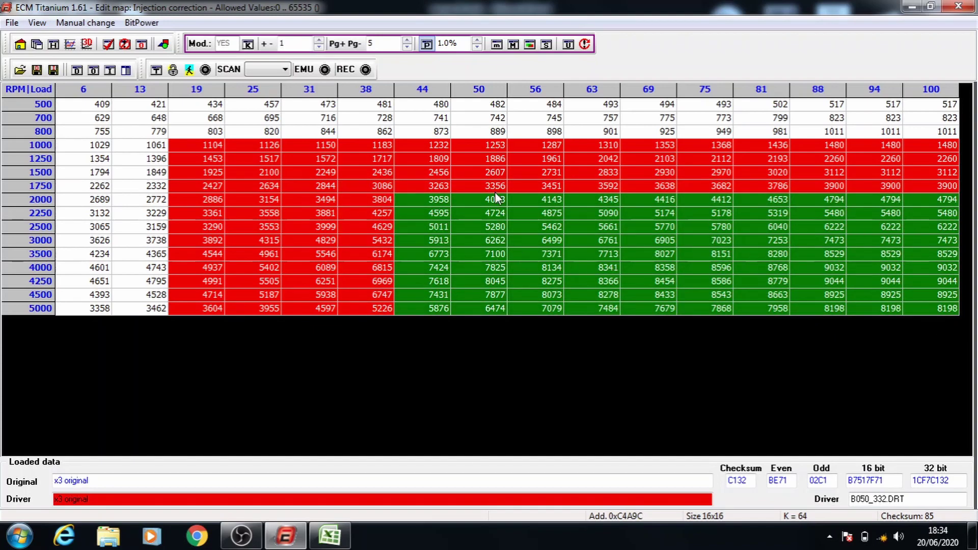
Add 1% each to blocks starting at 2250/50, 2500/56 and 3000/63 rpm/load.
drag(493, 210, 763, 243)
key(plus)
drag(549, 226, 922, 309)
key(plus)
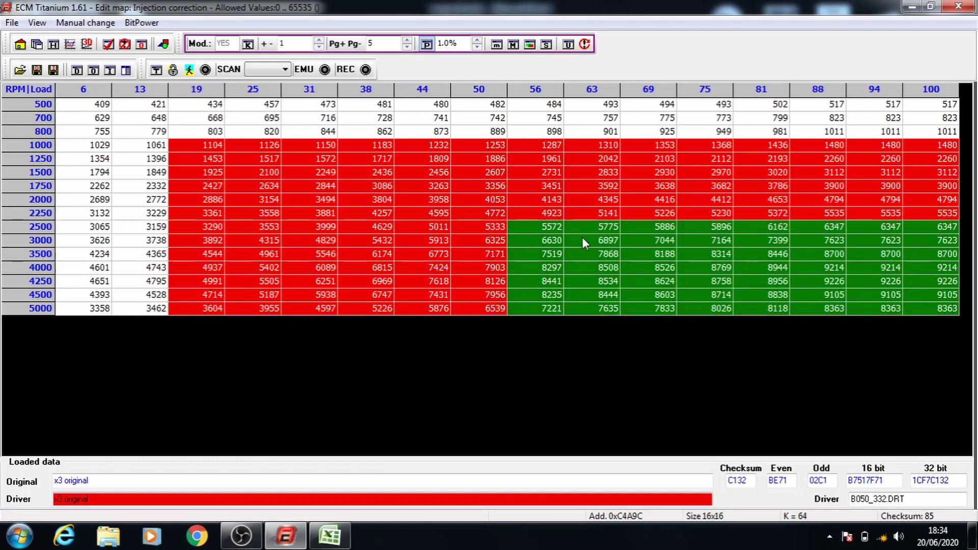
drag(582, 240, 910, 308)
key(plus)
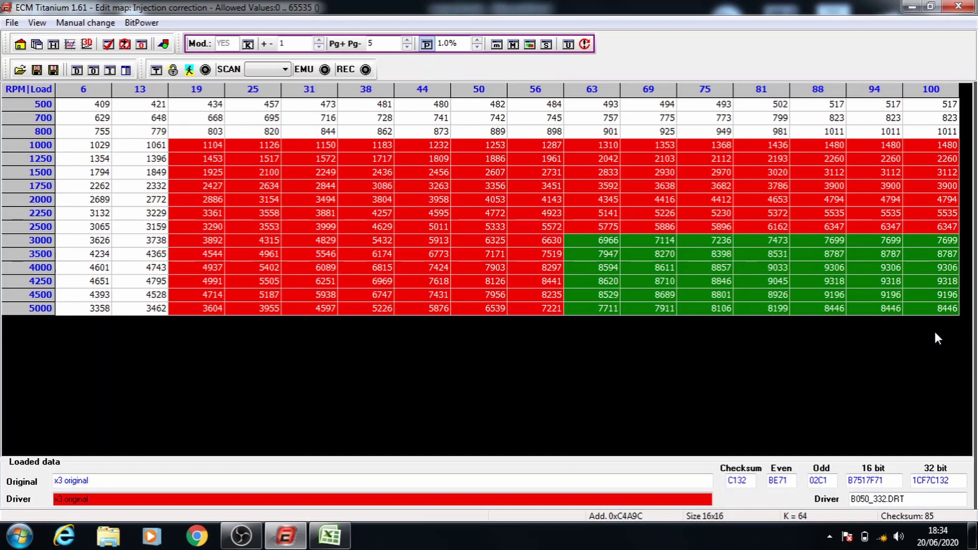
Save Injection correction, then raise Rail pressure 1000–1500 rpm rows from load 19 by 0.5%.
click(959, 6)
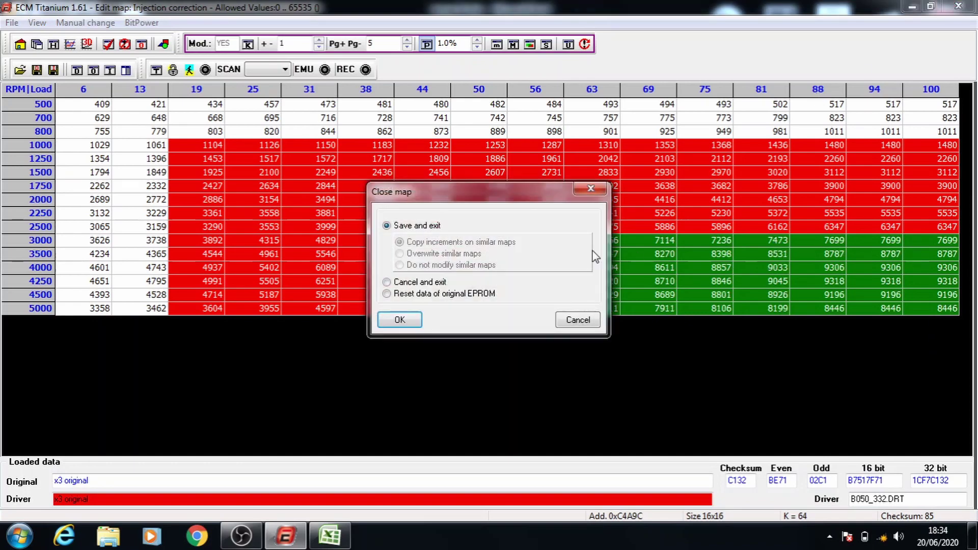
click(408, 321)
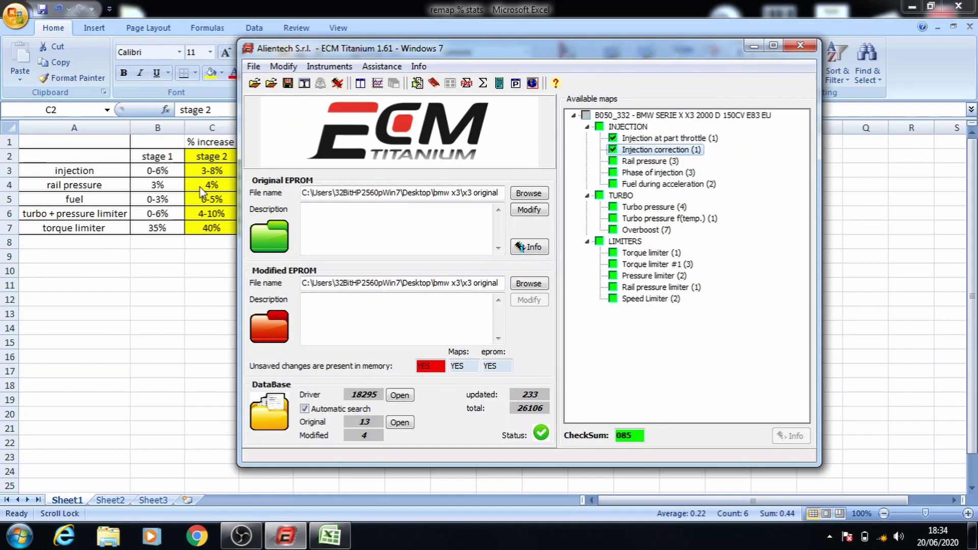
click(642, 173)
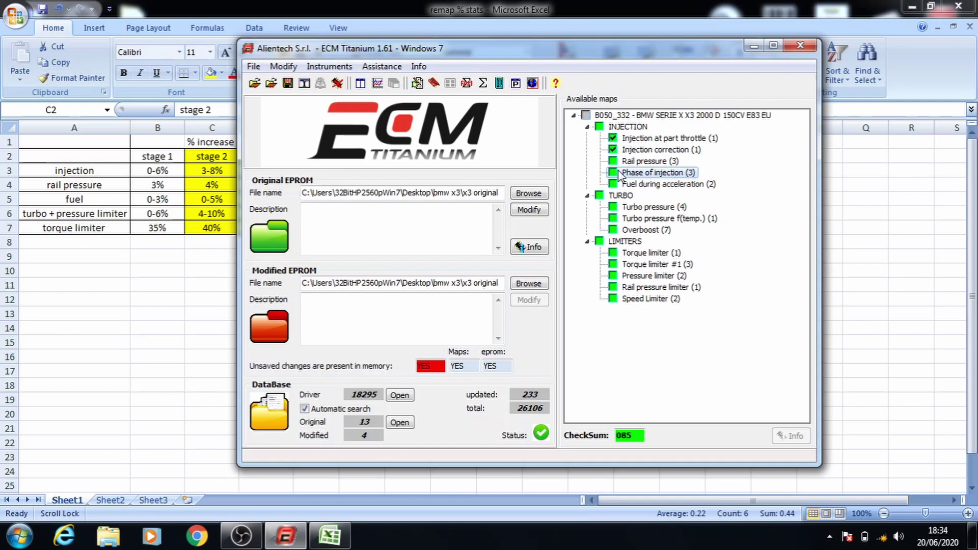
double_click(642, 161)
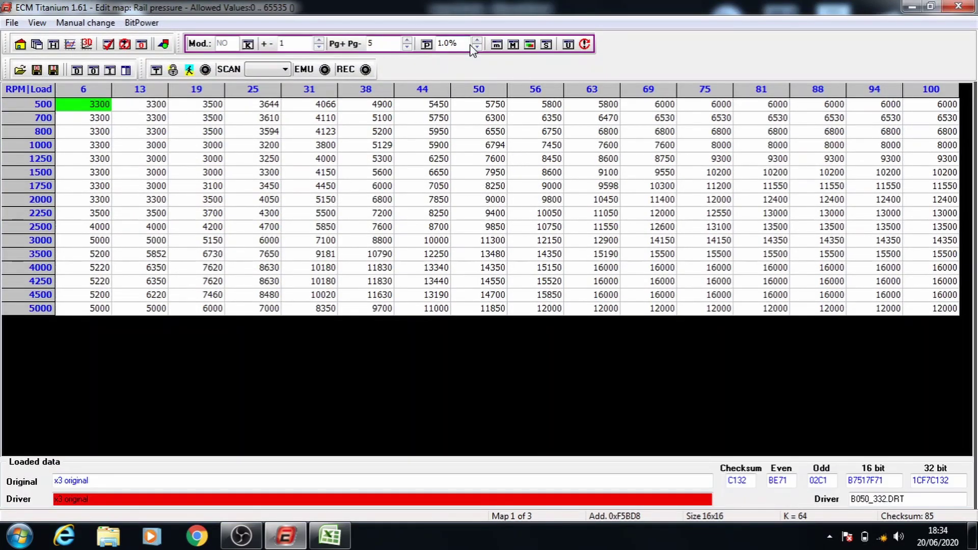
click(427, 45)
drag(217, 149, 946, 322)
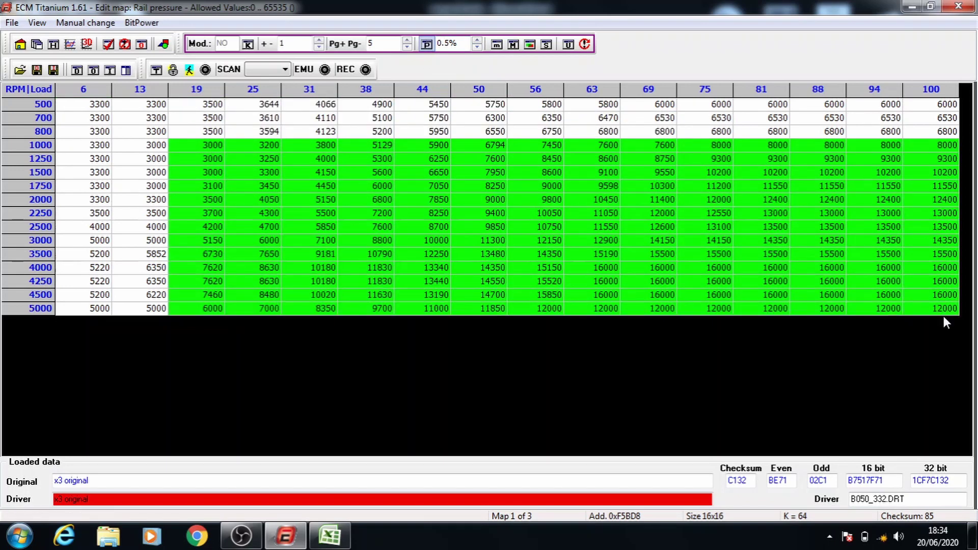
key(plus)
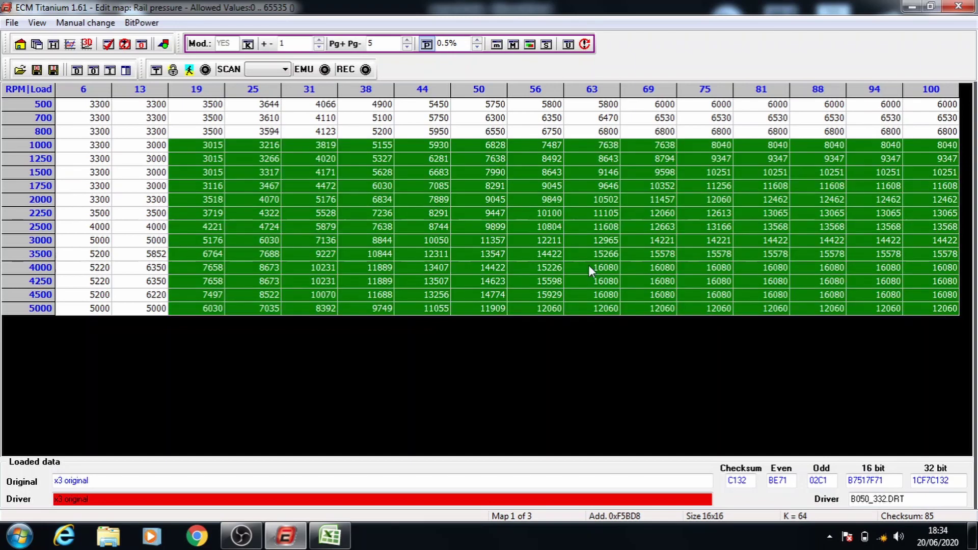
Add 0.5% each to Rail pressure blocks starting at 1250/25, 1500/31 and 1750/38 rpm/load.
click(273, 159)
drag(273, 159, 819, 285)
key(plus)
click(326, 177)
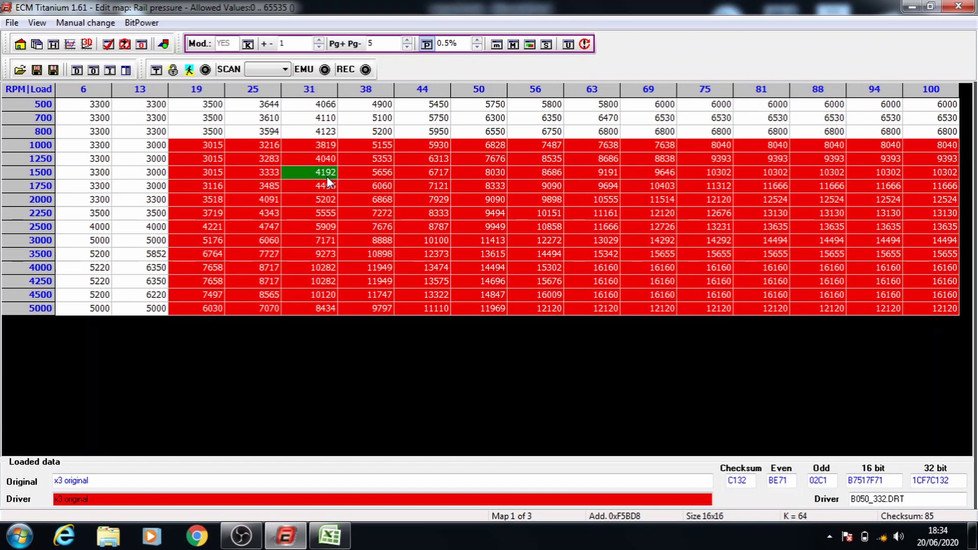
drag(326, 176, 916, 300)
key(plus)
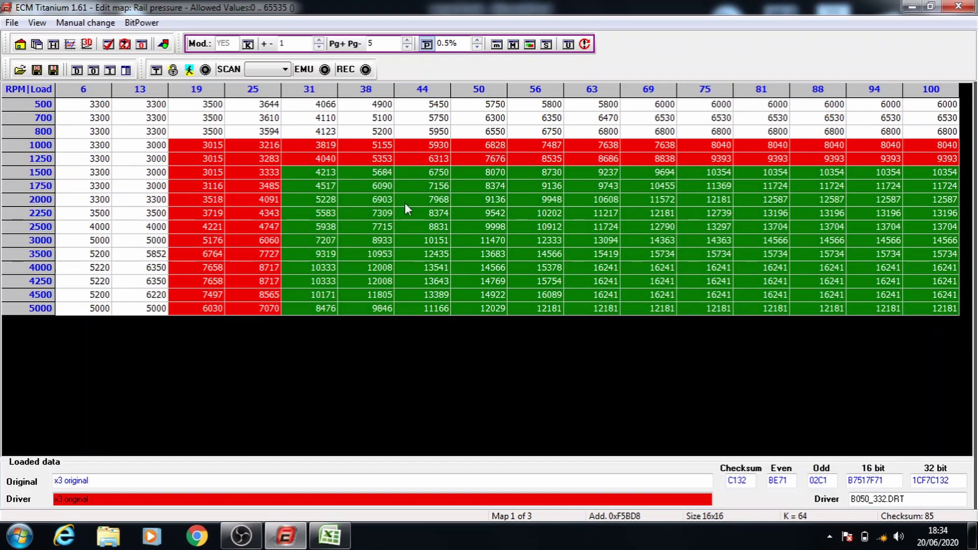
click(383, 185)
drag(781, 233, 937, 304)
key(plus)
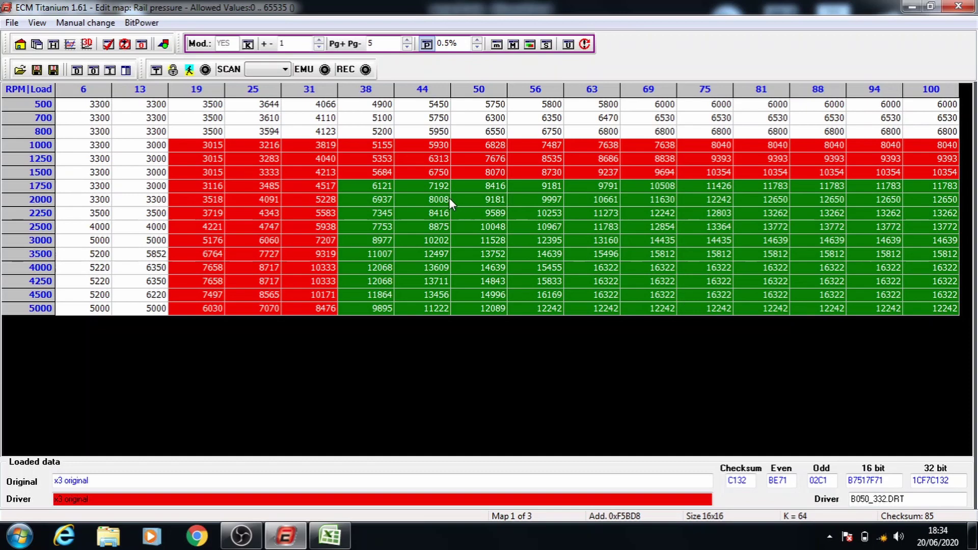
After checking the stats sheet, add 0.5% to blocks from 2500/56 and 3000/63 rpm/load.
drag(449, 202, 949, 320)
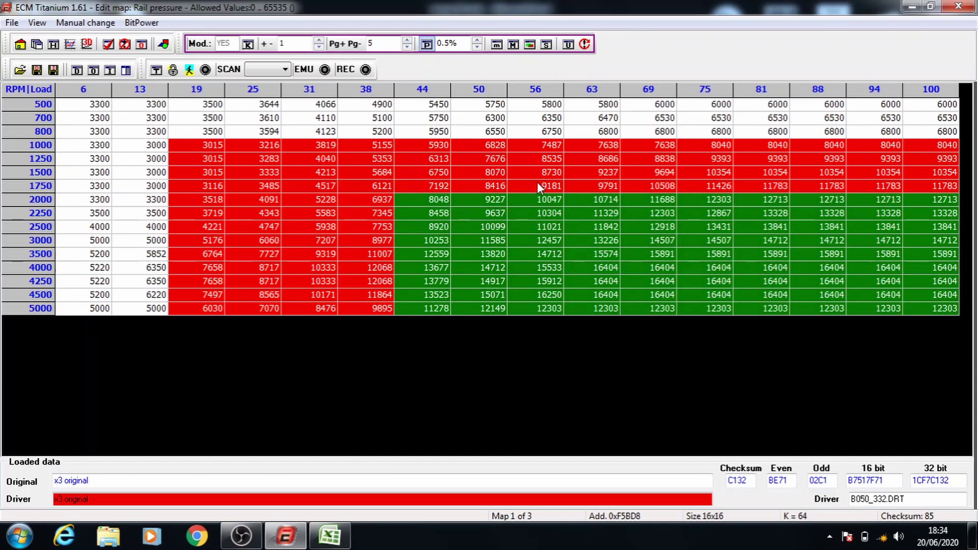
drag(503, 211, 920, 334)
key(alt+Tab)
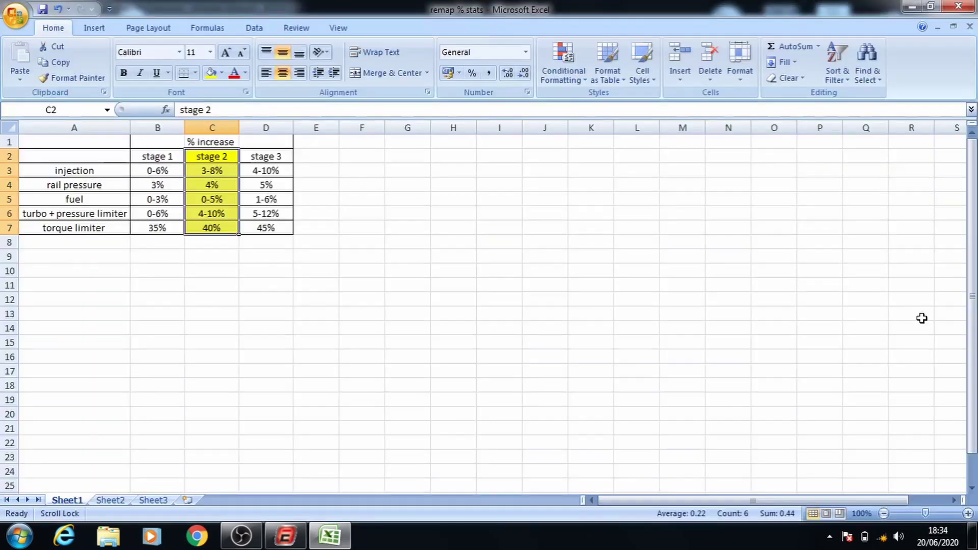
key(alt+Tab)
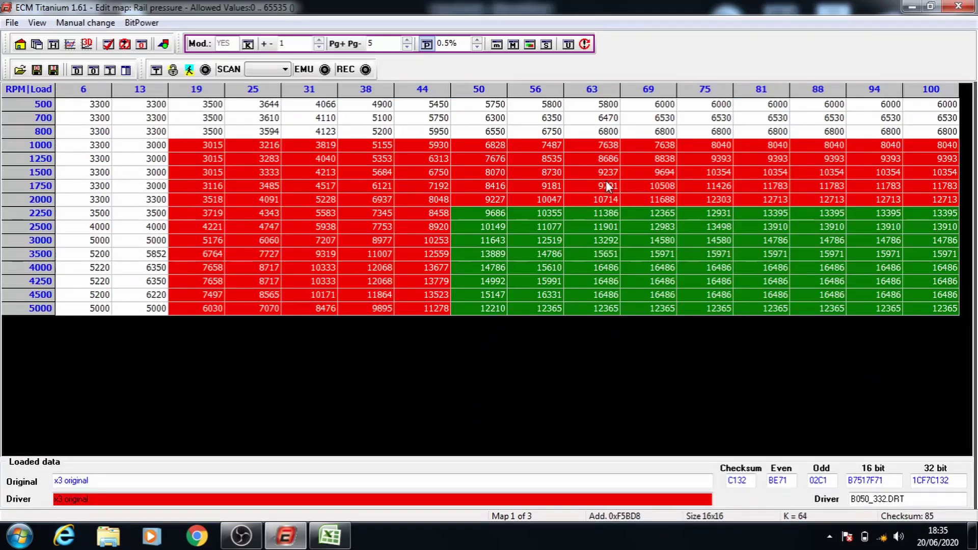
drag(537, 230, 713, 270)
drag(867, 266, 928, 320)
key(plus)
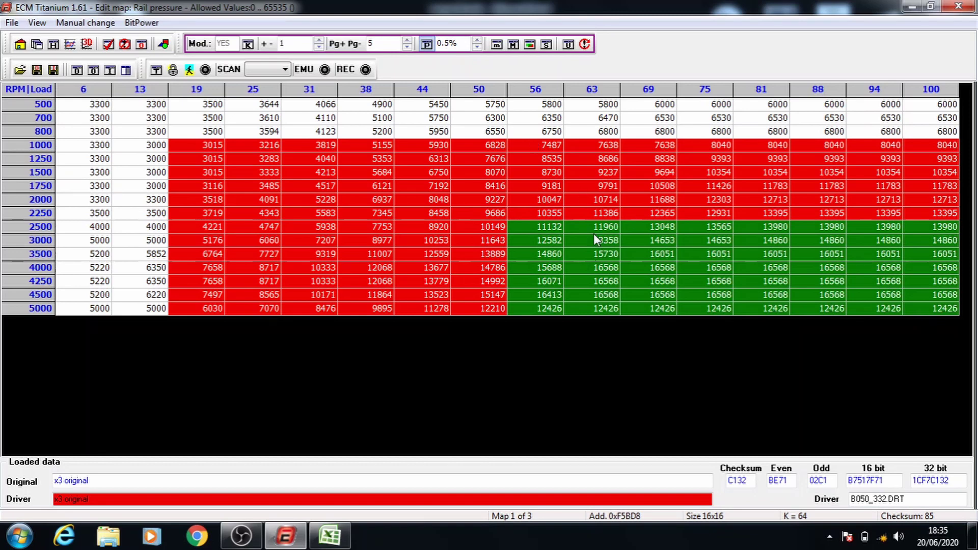
drag(595, 235, 628, 240)
key(plus)
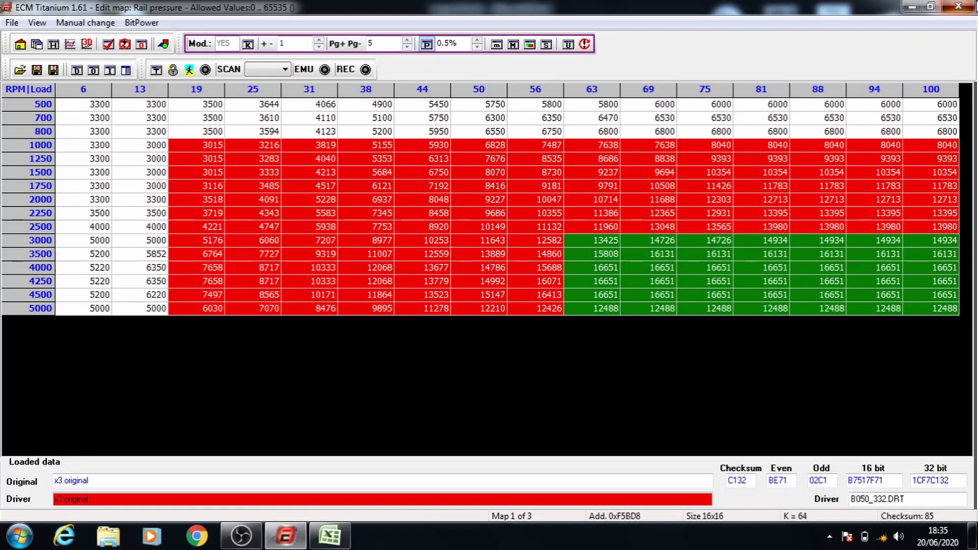
Save the Rail pressure map, leaving similar maps unmodified, and open Phase of injection for editing.
click(959, 6)
click(422, 266)
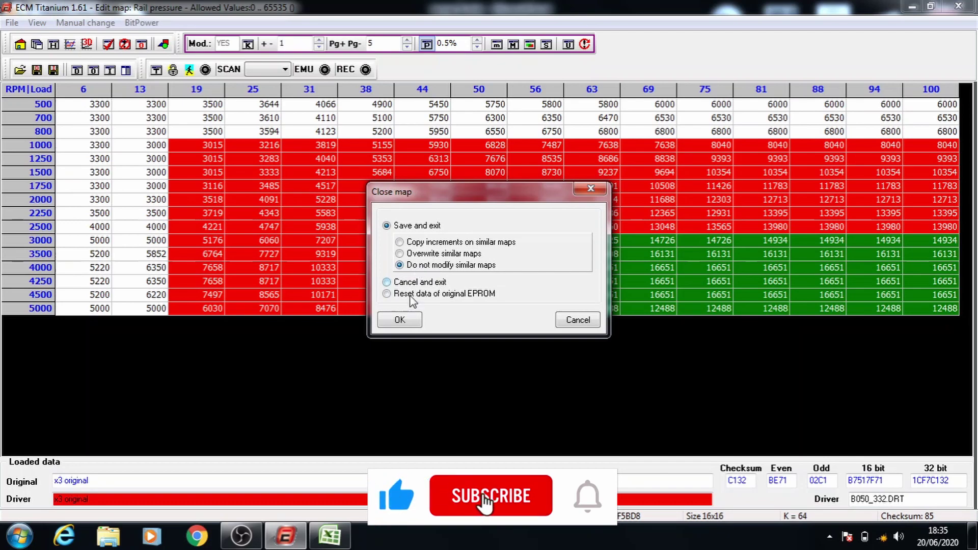
click(402, 321)
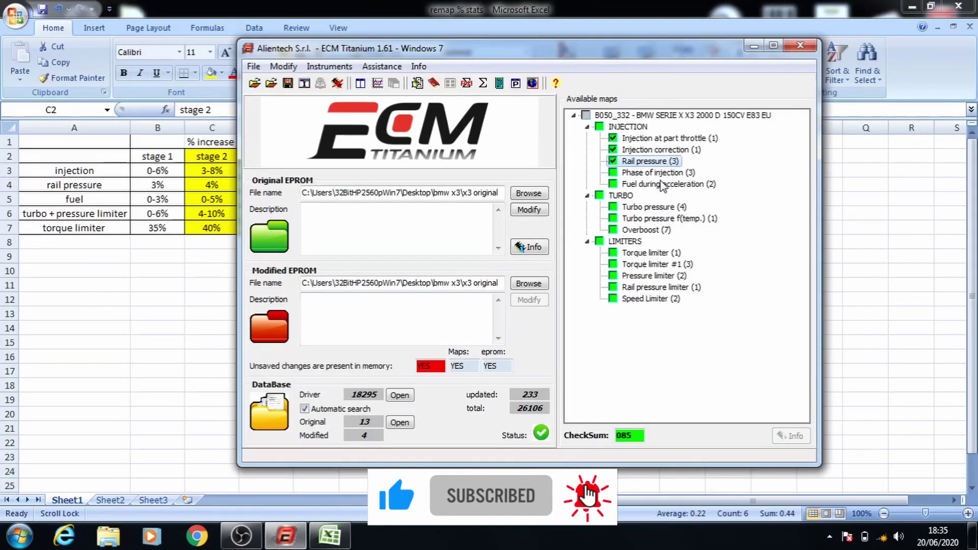
click(657, 174)
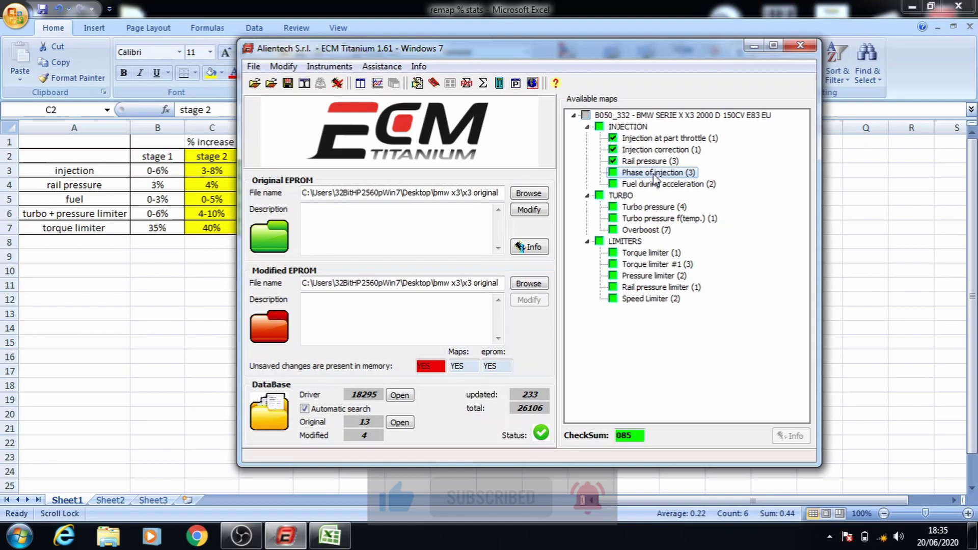
double_click(655, 175)
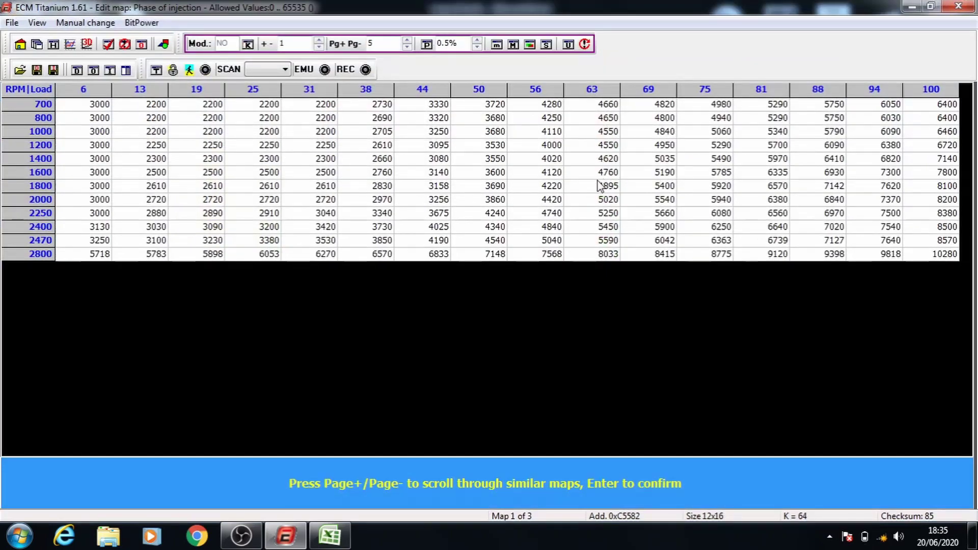
key(Return)
At 1.0% steps, raise rows 1000–2800/columns 19–100 by 2%, then 1400–2800/31–100 by 1%.
click(477, 41)
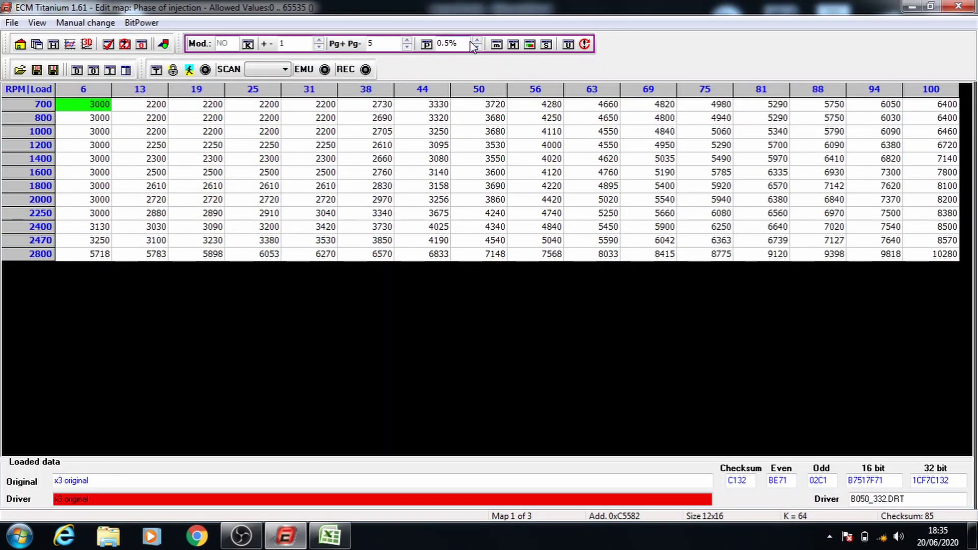
click(427, 45)
drag(213, 131, 937, 274)
key(plus)
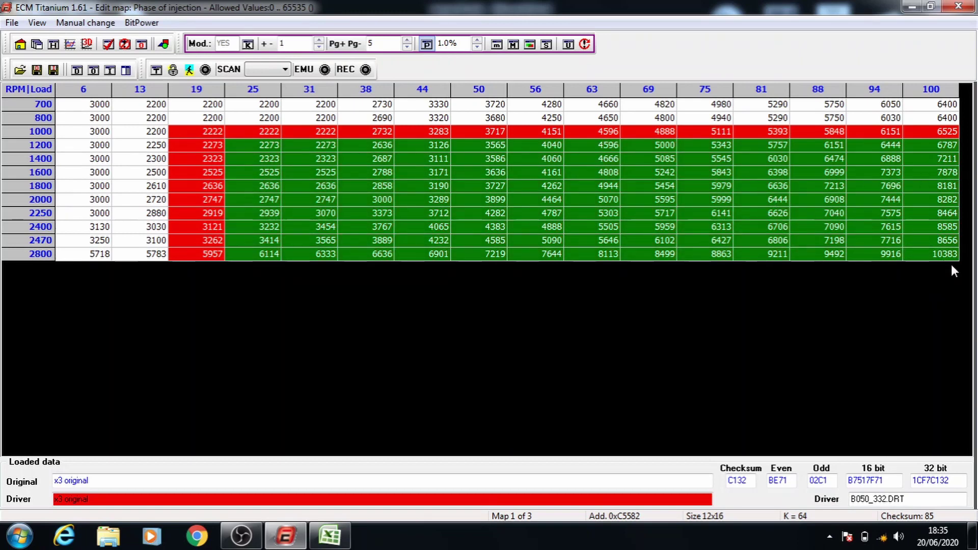
key(plus)
drag(306, 158, 950, 263)
key(plus)
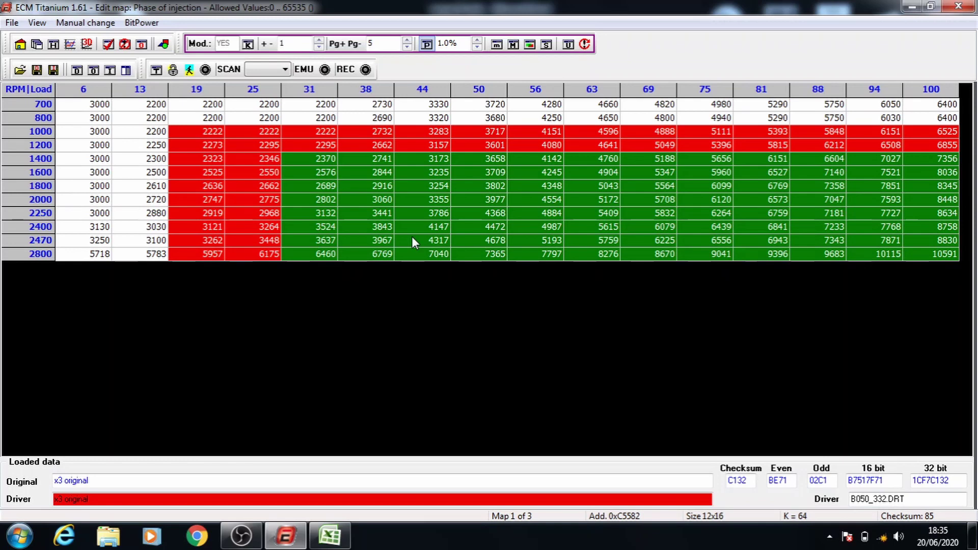
Add 1% each to nested blocks from 1600/38, 1800/44, 2000/50, 2250/56 and 2400 rpm/load.
drag(384, 176, 937, 259)
key(plus)
drag(439, 192, 944, 275)
key(plus)
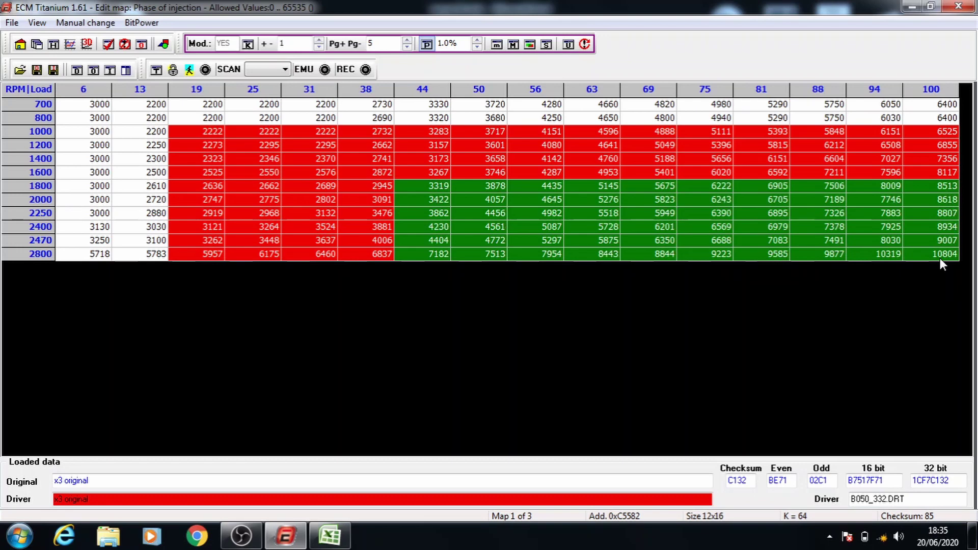
drag(459, 199, 878, 239)
key(plus)
drag(555, 207, 929, 249)
key(plus)
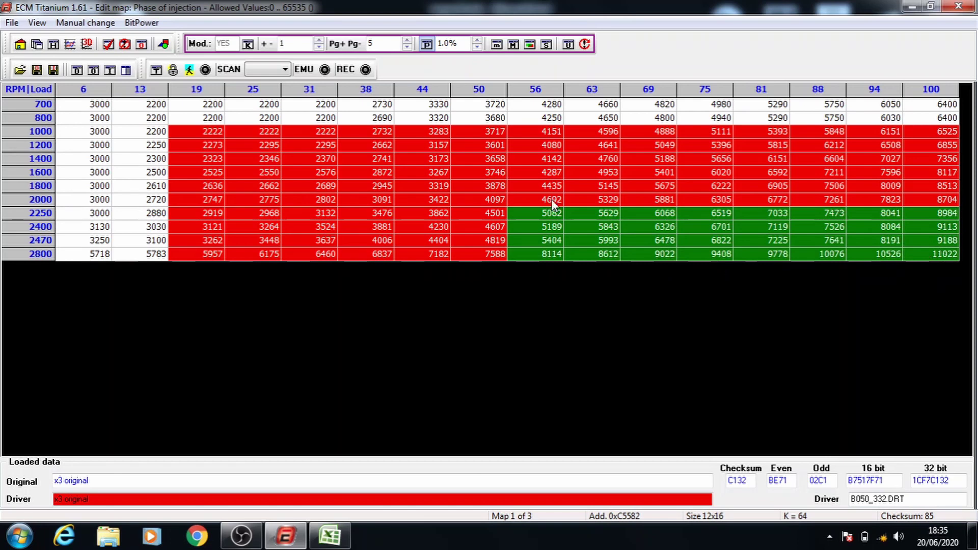
click(607, 228)
key(plus)
Save Phase of injection, then raise Fuel during acceleration rows 1000–5000, columns 25–100 by 5.
click(959, 6)
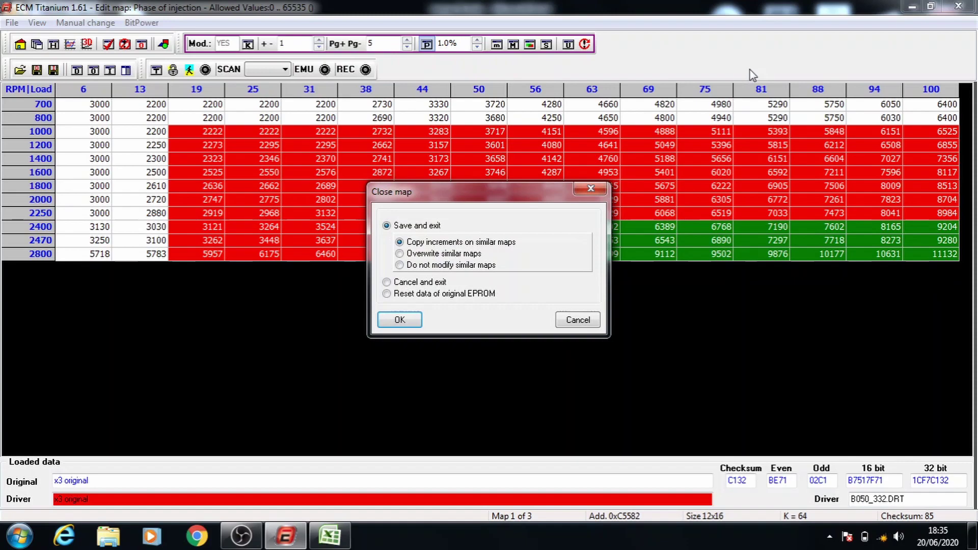
click(399, 320)
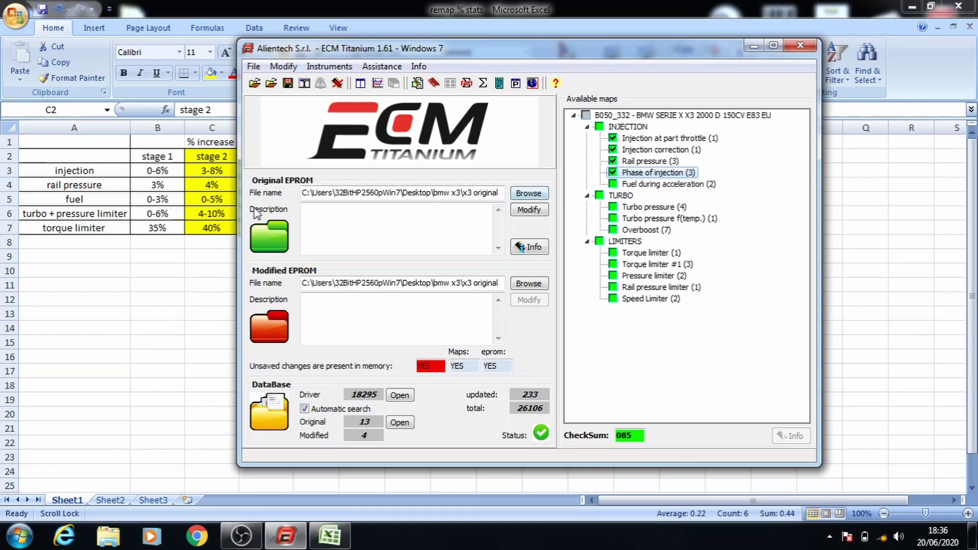
double_click(637, 184)
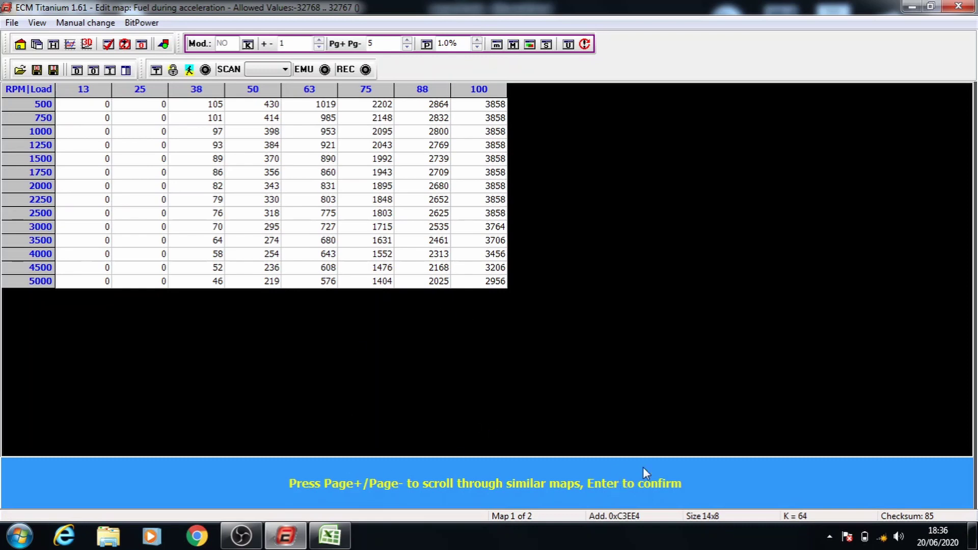
click(618, 461)
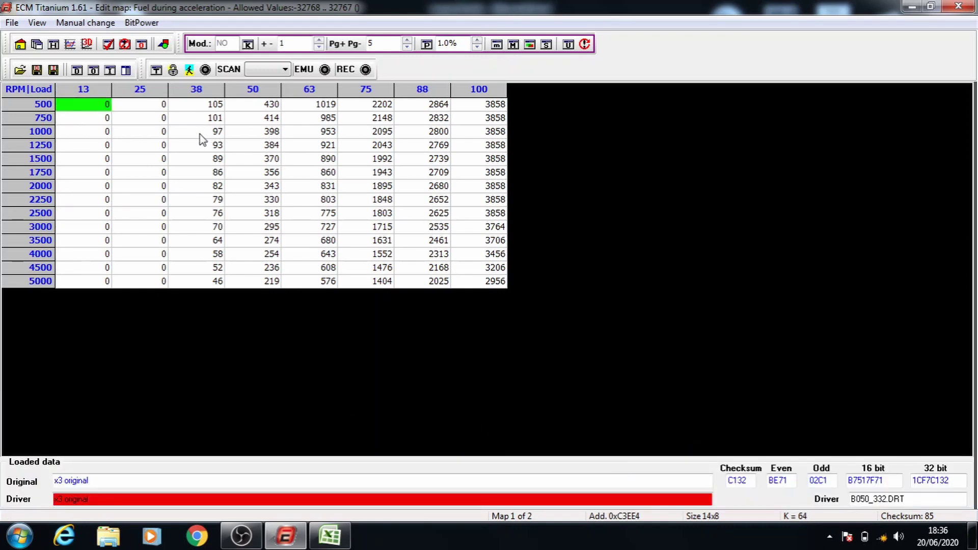
drag(158, 136, 486, 281)
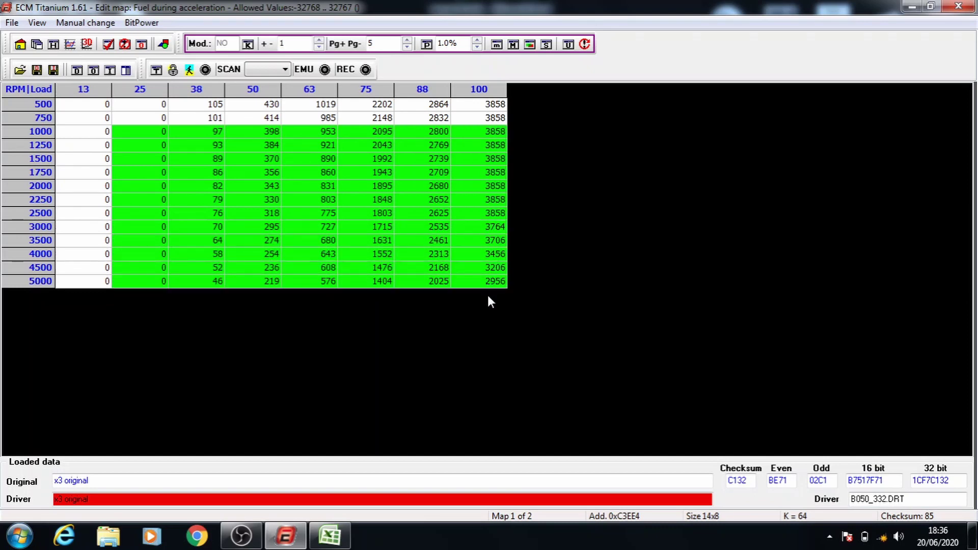
key(Page_Up)
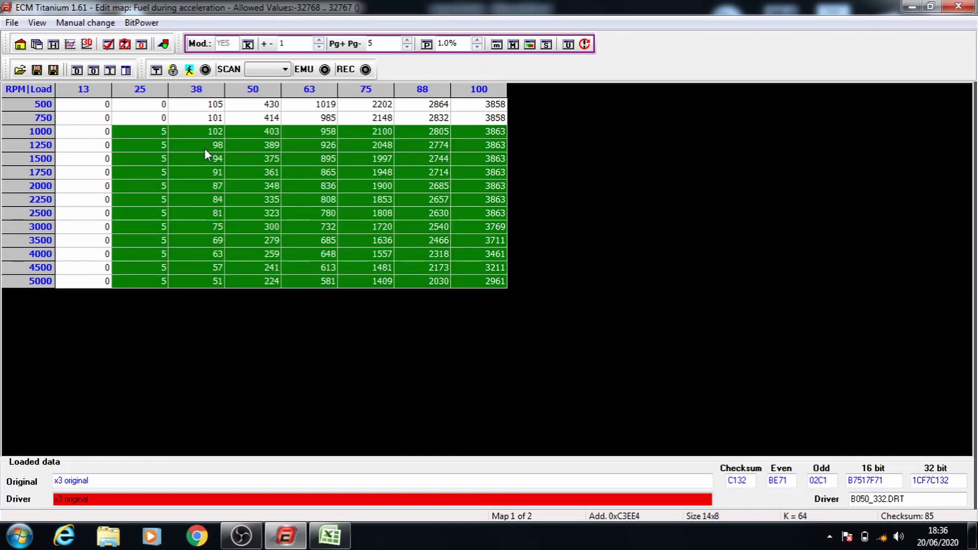
Add 5 each to narrowing blocks from 1250/38, 1500/50, 1750/63 and 2000/75 rpm/column.
drag(204, 149, 516, 304)
key(Page_Up)
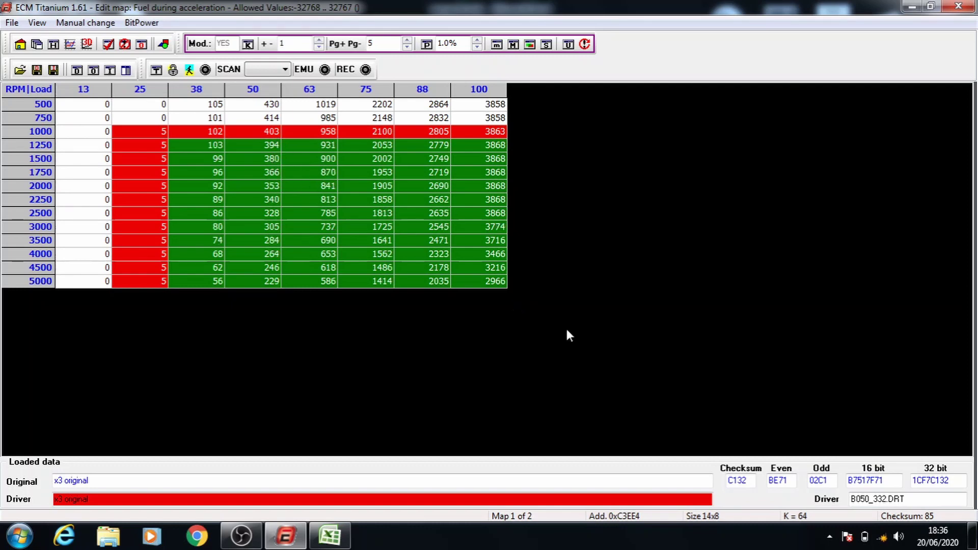
drag(257, 164, 441, 262)
key(Page_Up)
click(319, 162)
drag(316, 171, 499, 278)
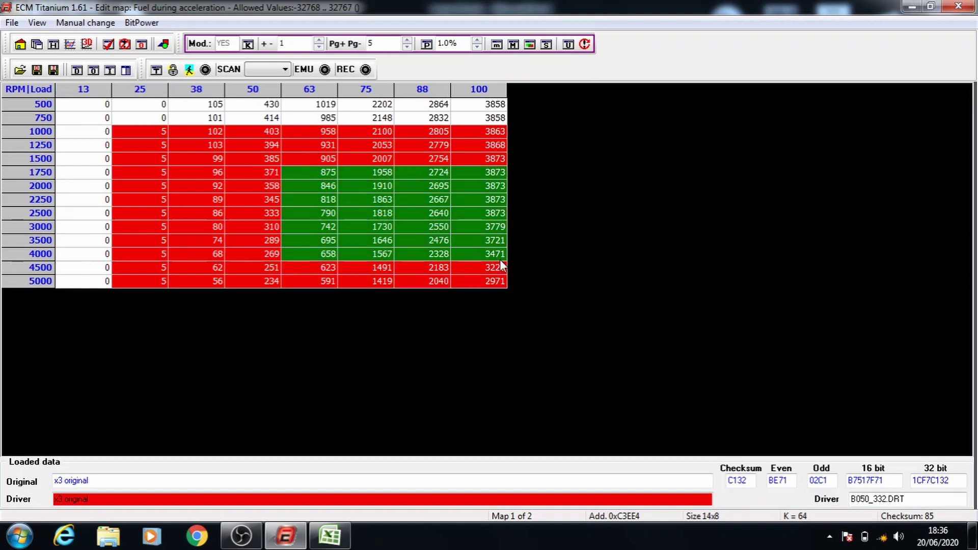
key(Page_Up)
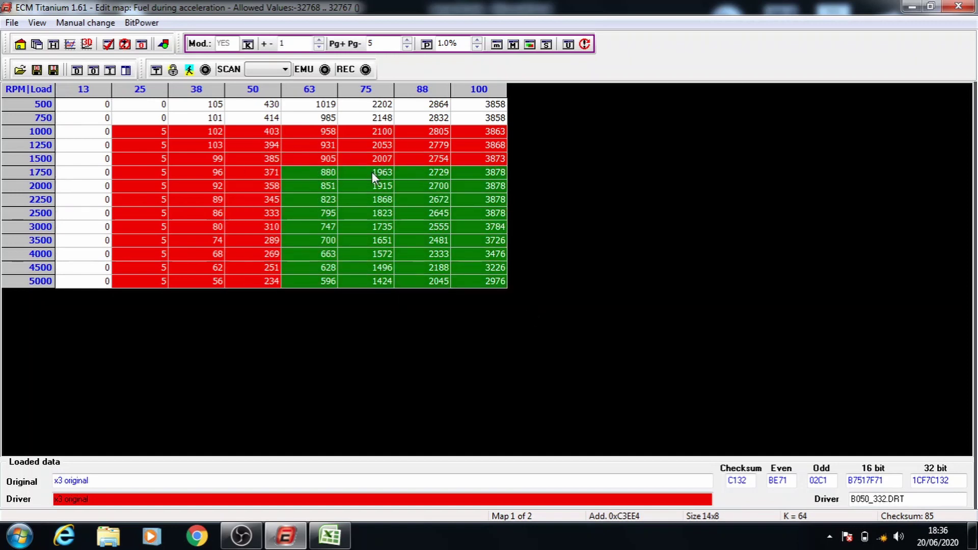
drag(374, 184, 439, 235)
key(Page_Up)
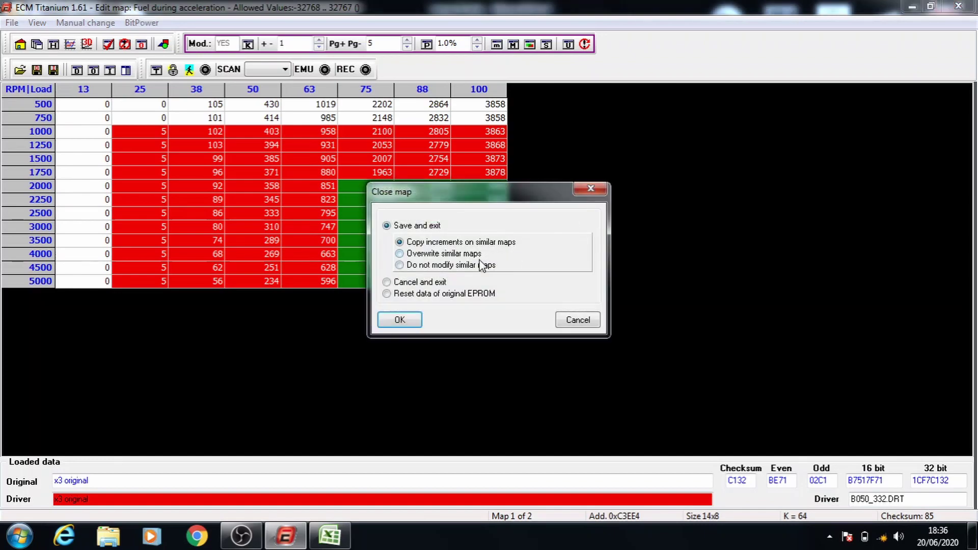
Save the fuel map with similar maps unmodified, then raise Turbo pressure 1% in nested blocks from 1000–1750 rpm.
click(476, 266)
click(393, 322)
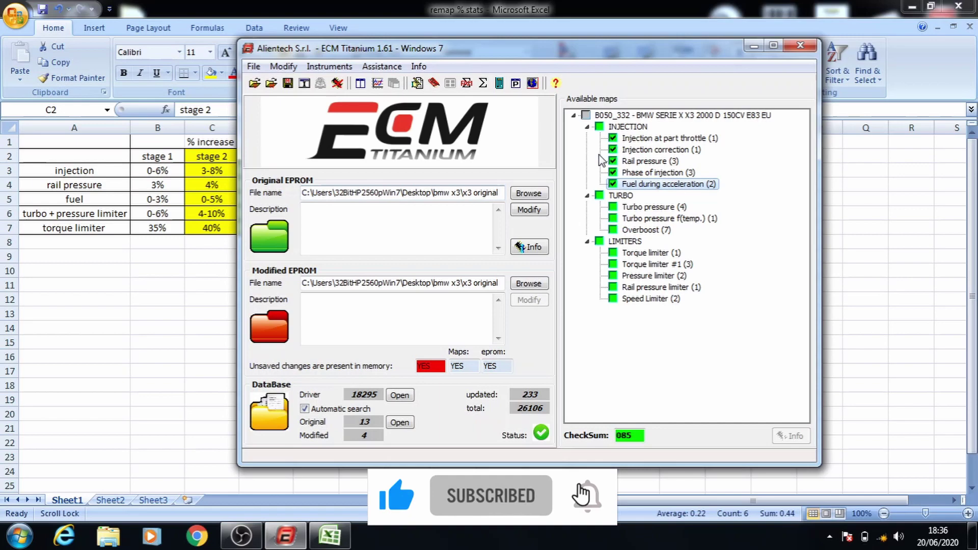
double_click(663, 207)
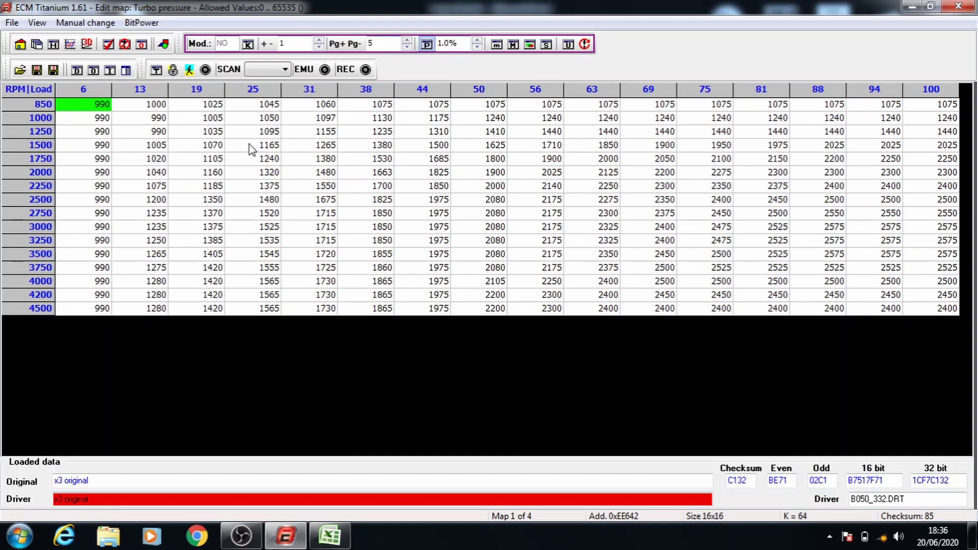
drag(213, 118, 920, 308)
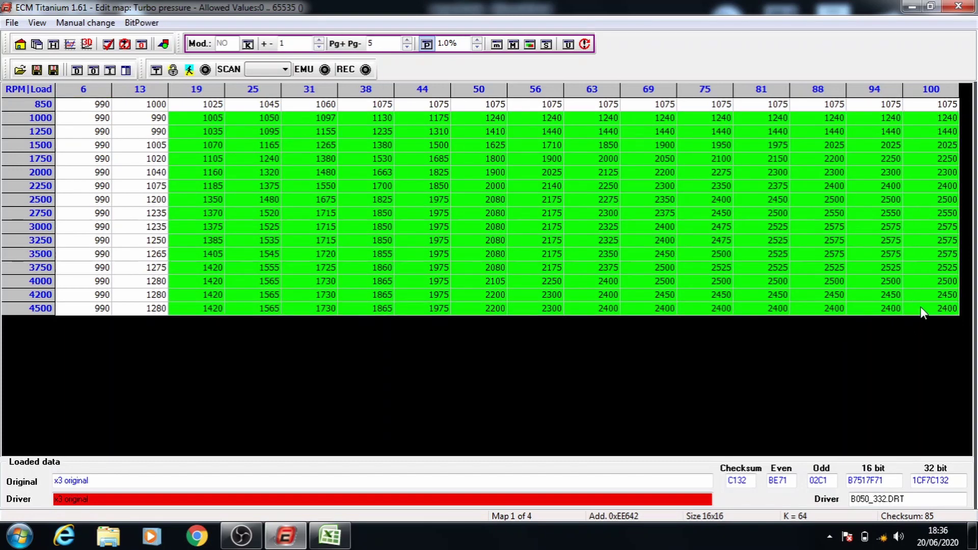
key(plus)
drag(279, 135, 940, 303)
key(plus)
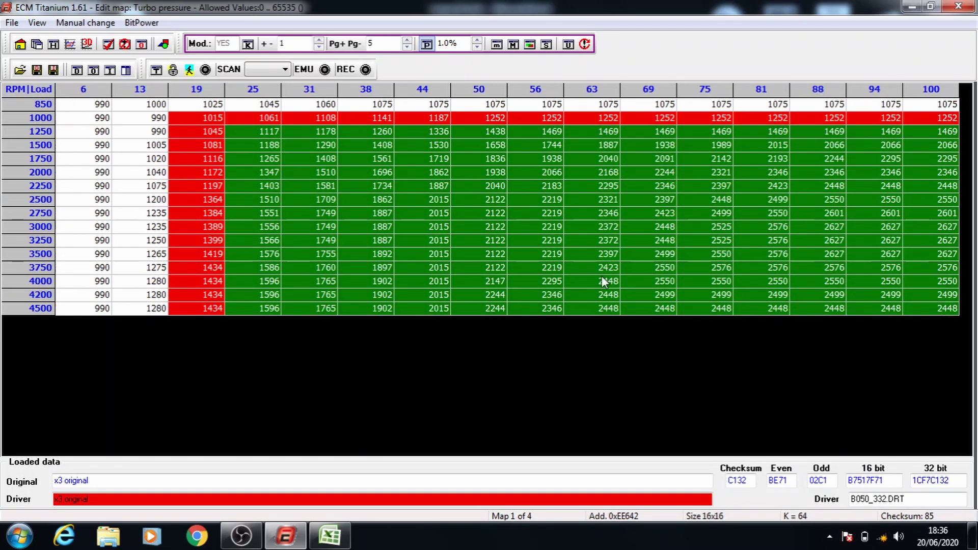
drag(331, 146, 955, 312)
key(plus)
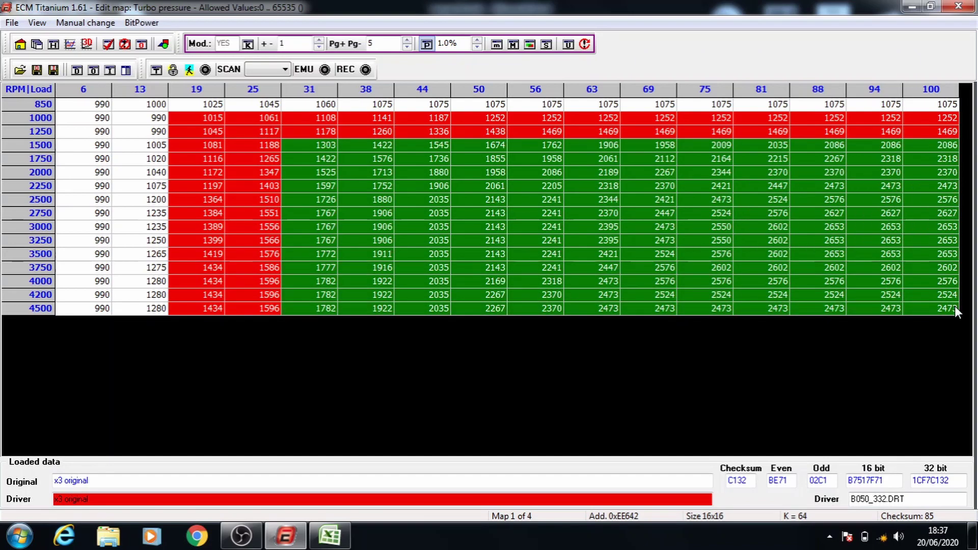
drag(376, 159, 939, 307)
key(plus)
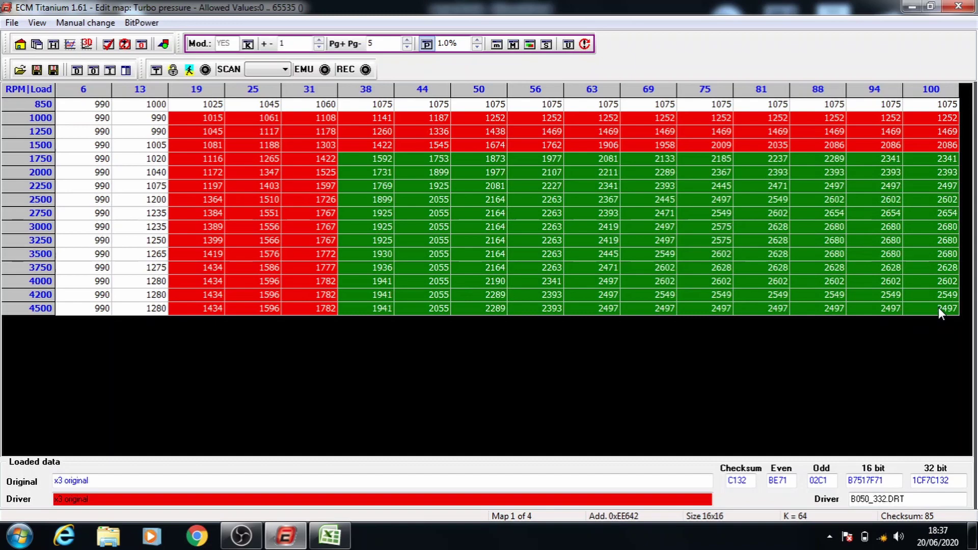
Add further 1% Turbo pressure steps on blocks starting at 2000, 2250, 2500 and 2750 rpm.
click(441, 173)
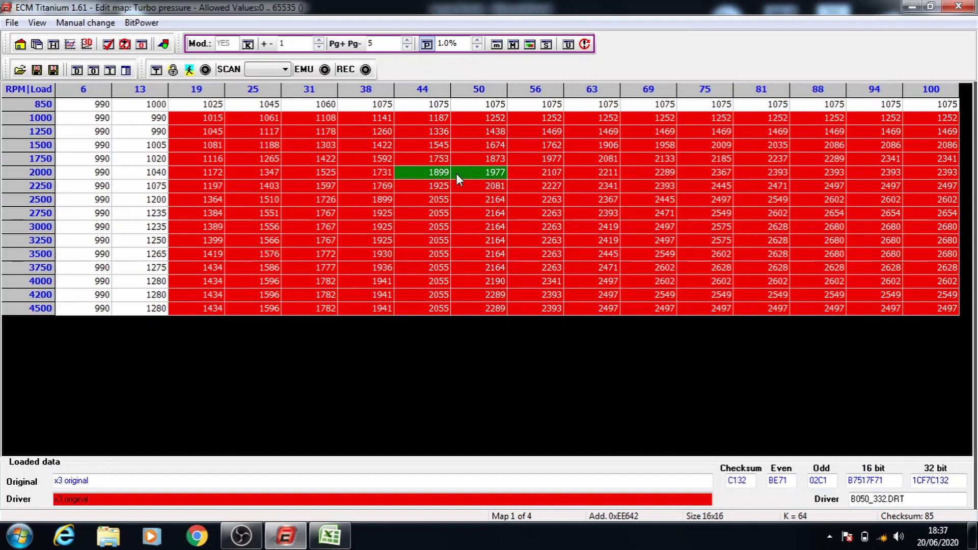
drag(456, 174, 924, 310)
key(plus)
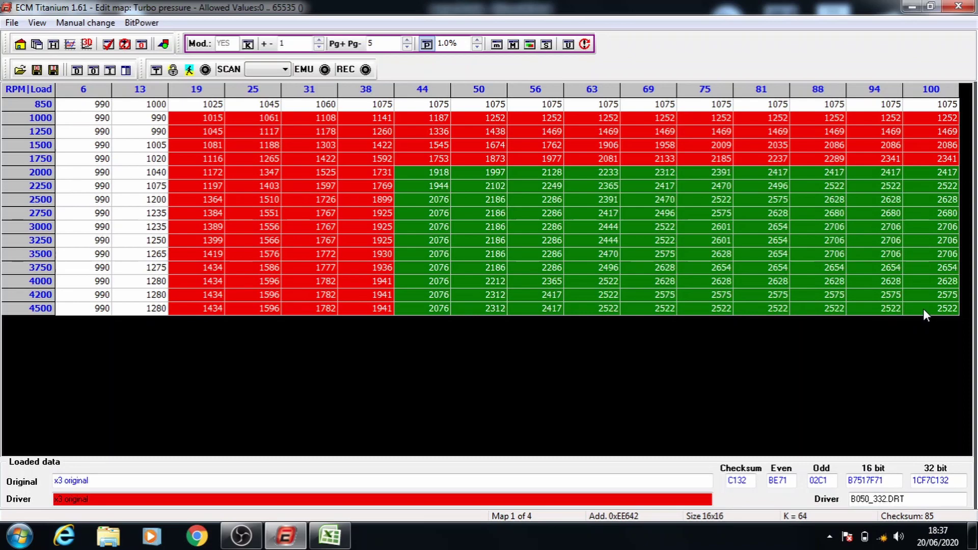
drag(491, 189, 946, 332)
key(plus)
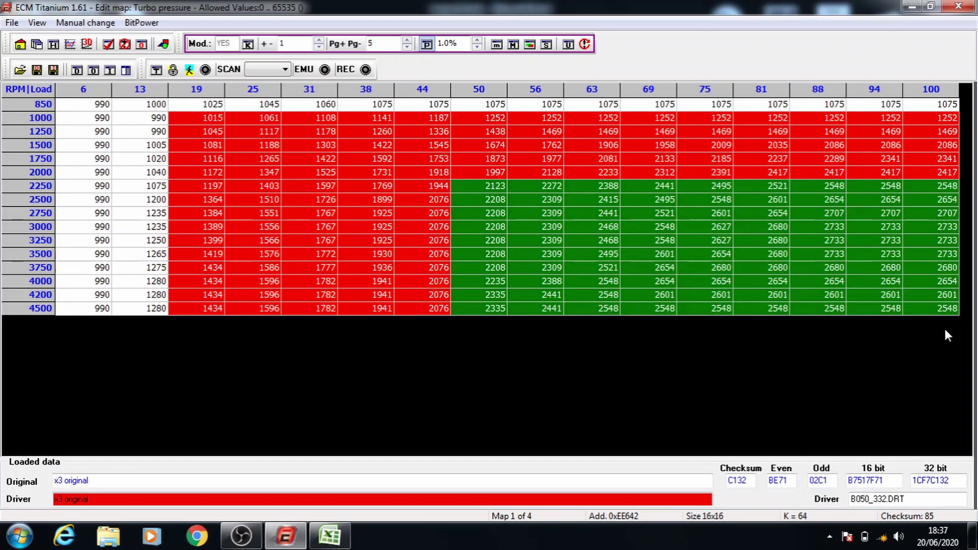
drag(542, 200, 972, 326)
key(plus)
drag(609, 218, 958, 315)
key(plus)
Add final 1% Turbo pressure steps from 3000, 3250 and 3500 rpm, then close the map.
drag(665, 229, 956, 322)
key(plus)
drag(713, 241, 932, 295)
key(plus)
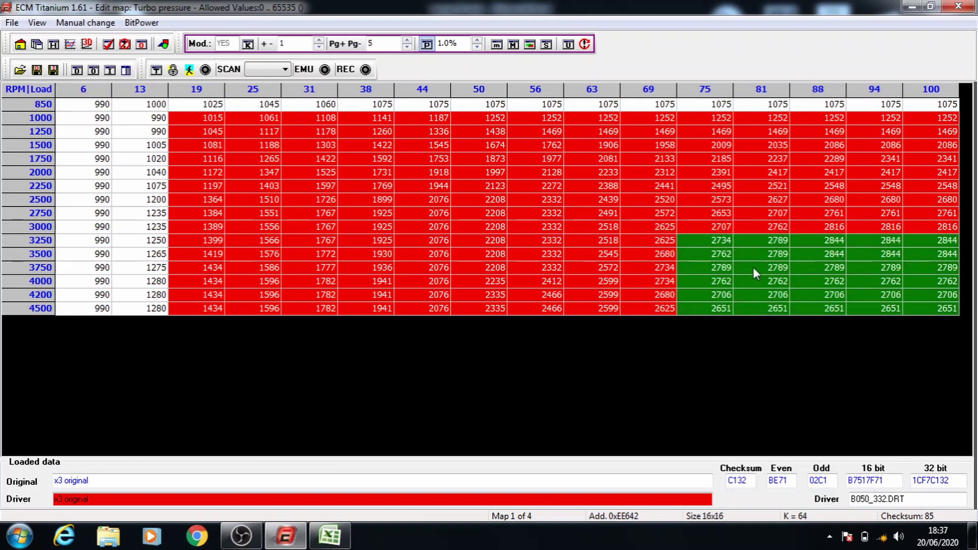
drag(761, 254, 761, 280)
key(plus)
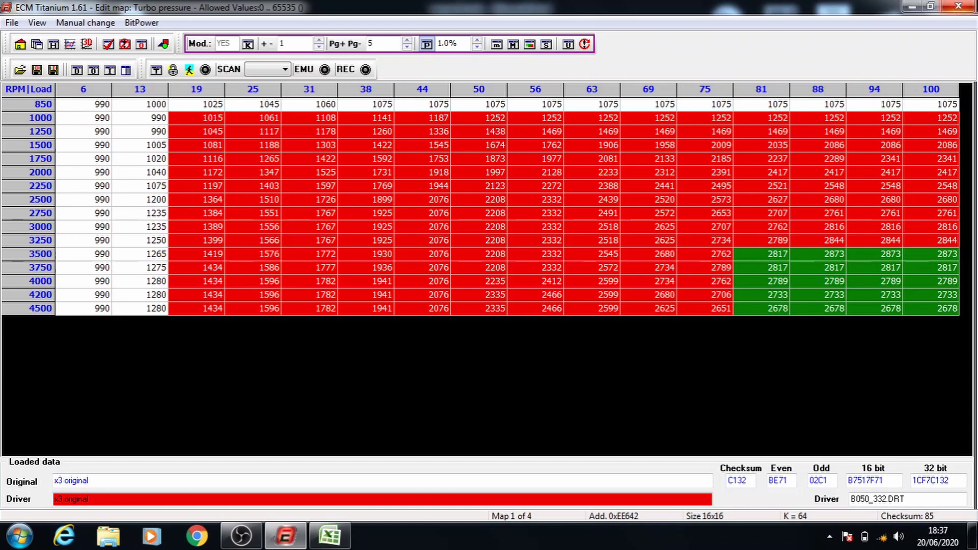
key(Escape)
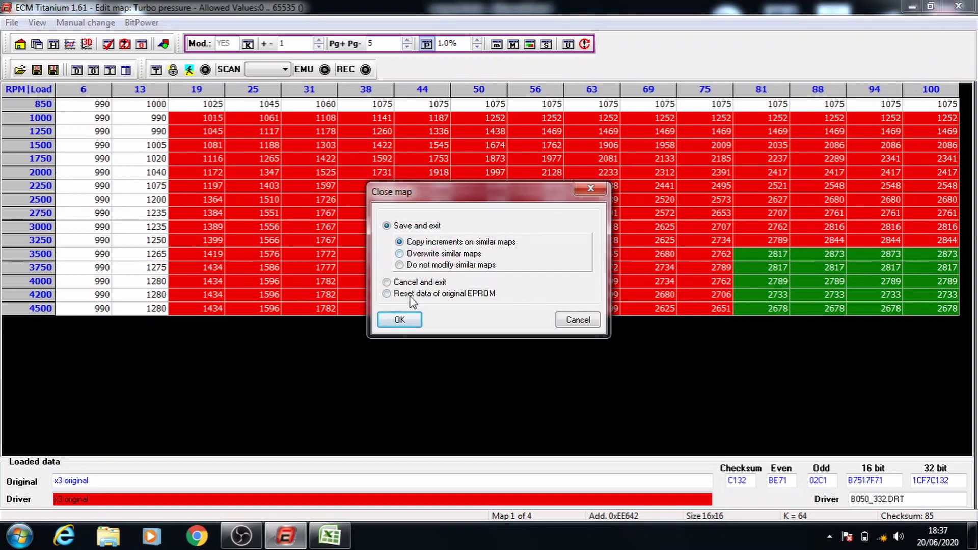
Save Turbo pressure unchanged for similar maps, then raise Turbo pressure f(temp.) 1% from 1008 and 1250 rpm.
click(406, 266)
click(400, 321)
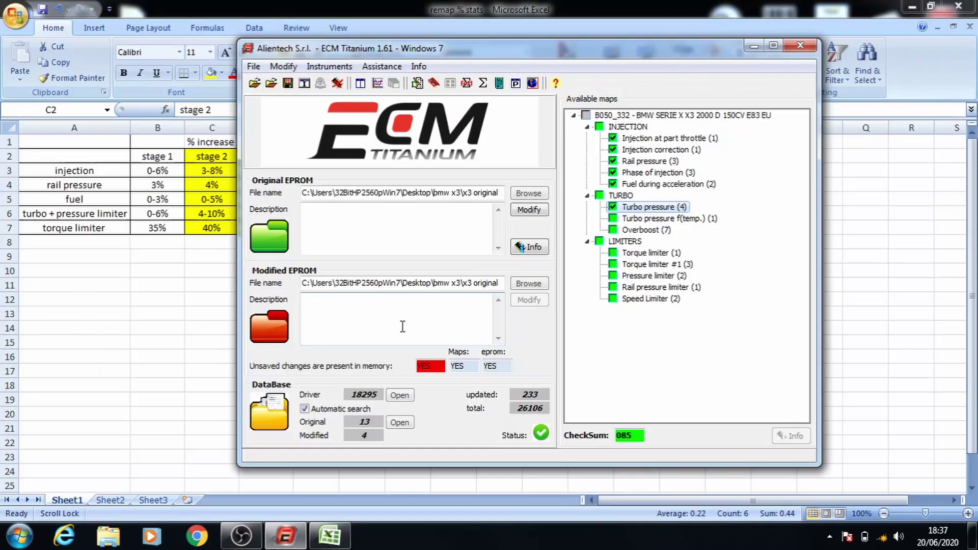
double_click(645, 218)
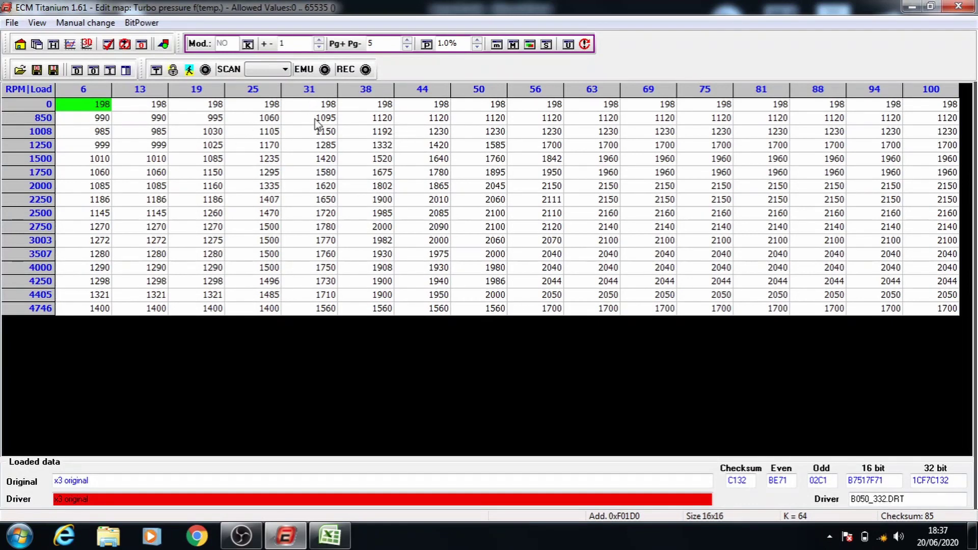
click(427, 44)
click(211, 133)
drag(210, 137, 967, 316)
key(plus)
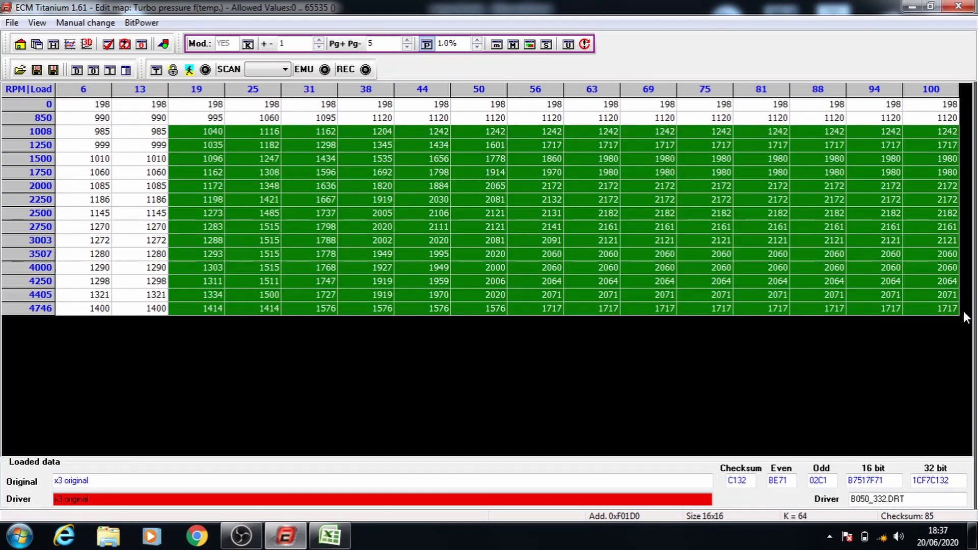
drag(274, 147, 934, 310)
key(plus)
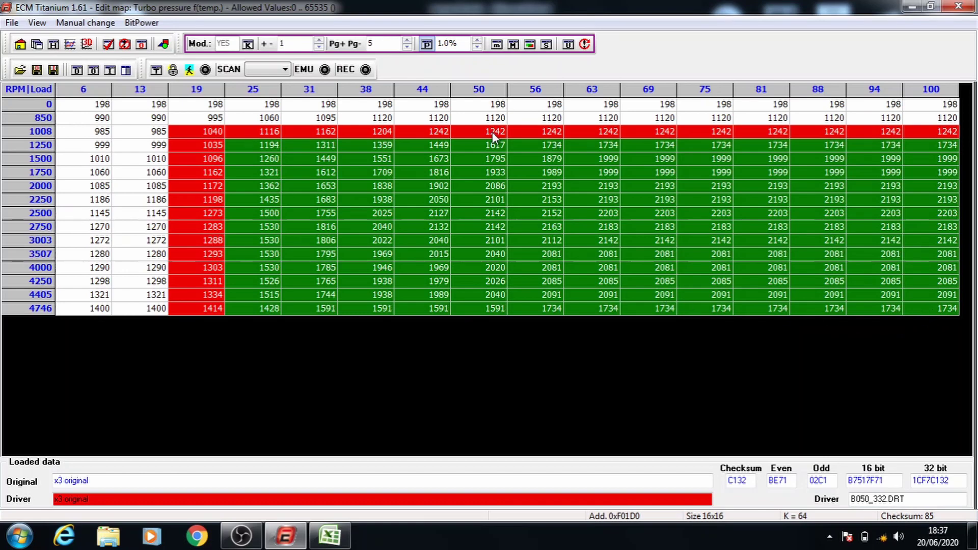
Raise the f(temp.) blocks starting at 1500, 1750, 2000 and 2250 rpm by 1% each.
drag(306, 158, 937, 308)
key(minus)
key(plus)
drag(366, 173, 953, 304)
key(plus)
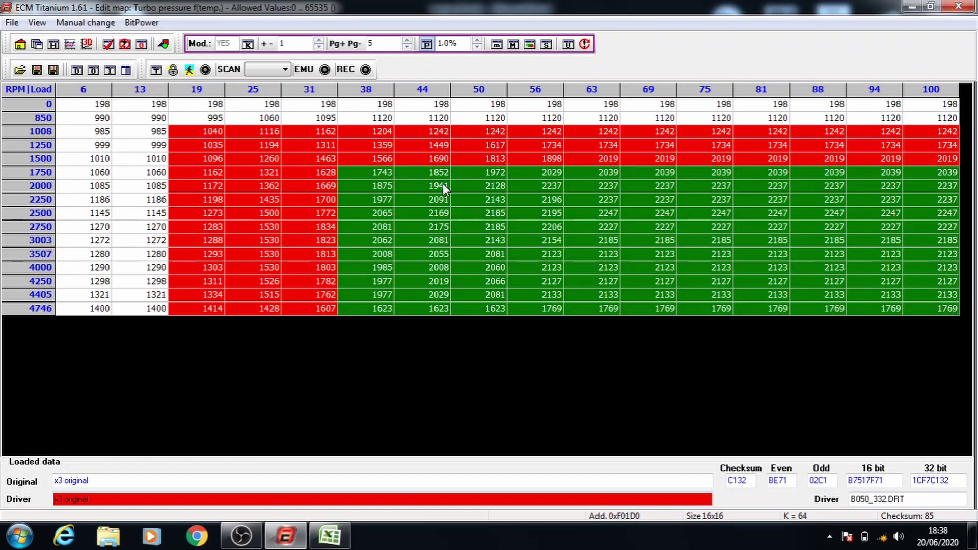
drag(442, 186, 948, 306)
key(plus)
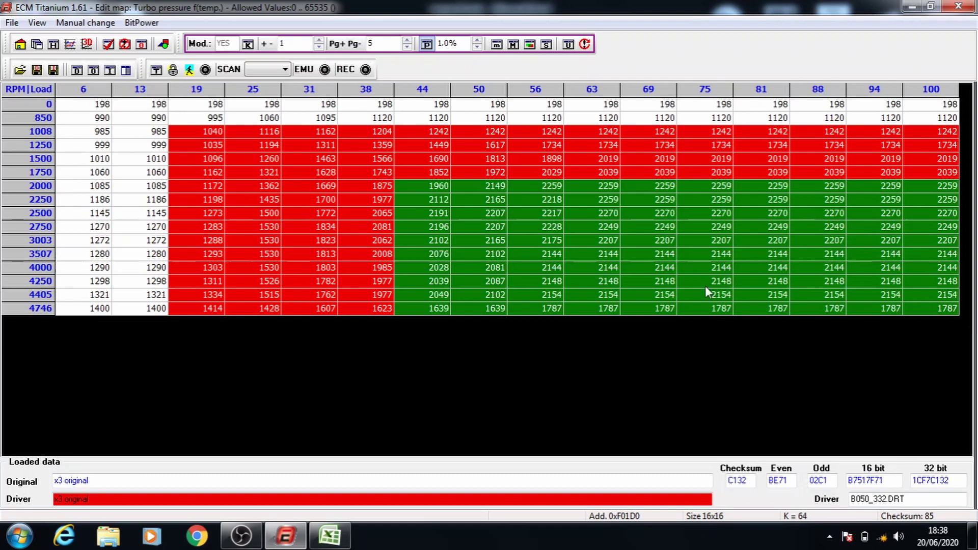
drag(494, 200, 945, 318)
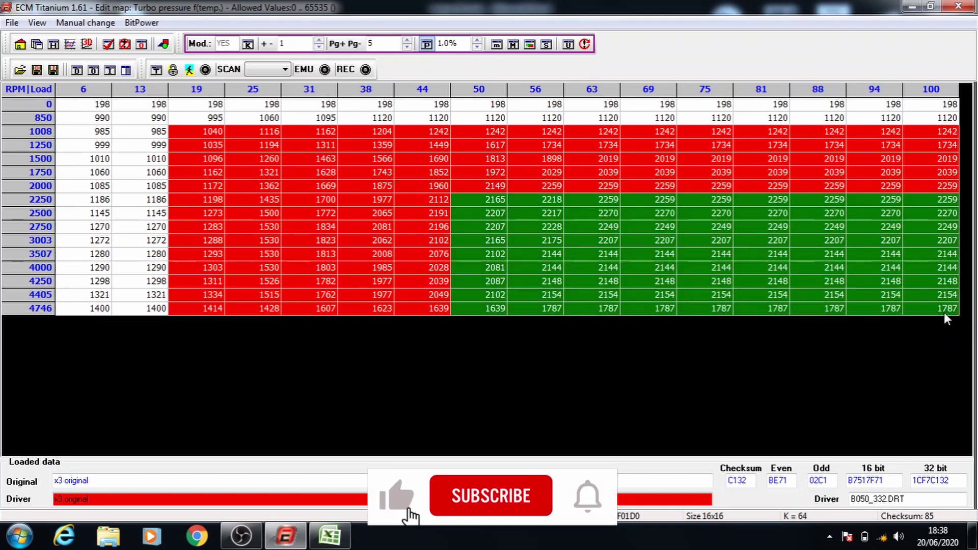
key(plus)
Raise the f(temp.) blocks from 2500, 2750, 3003 and 3507 rpm by 1%, then close the map.
drag(546, 213, 925, 313)
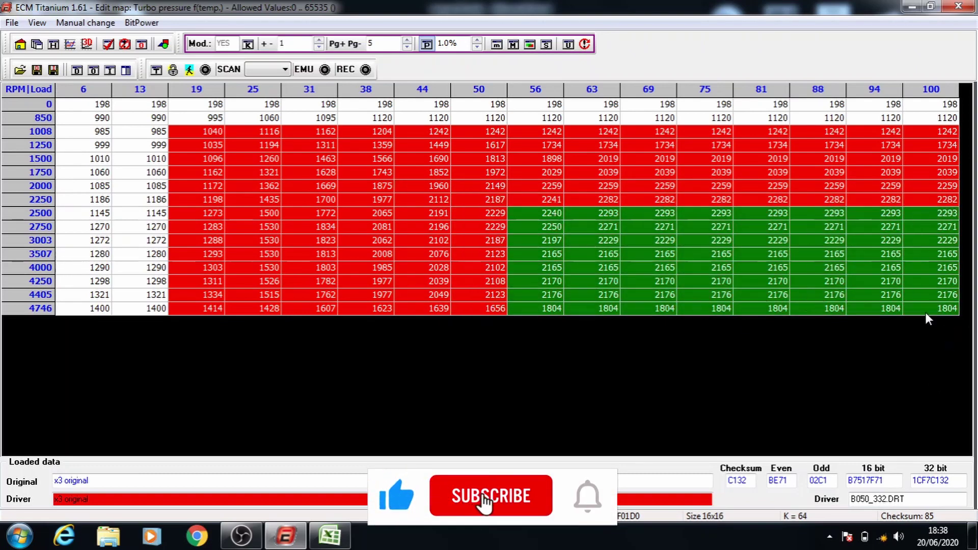
key(plus)
drag(593, 227, 968, 317)
key(plus)
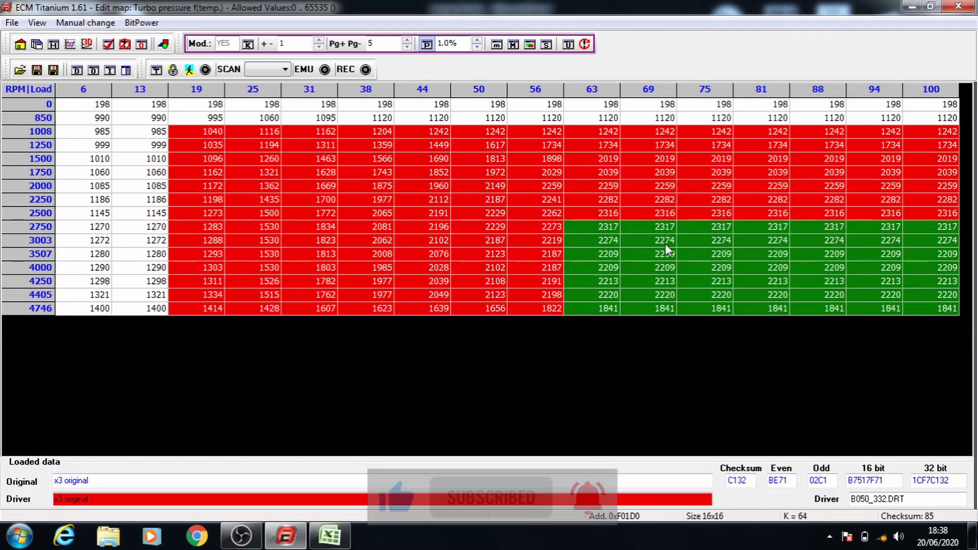
drag(665, 243, 851, 313)
key(plus)
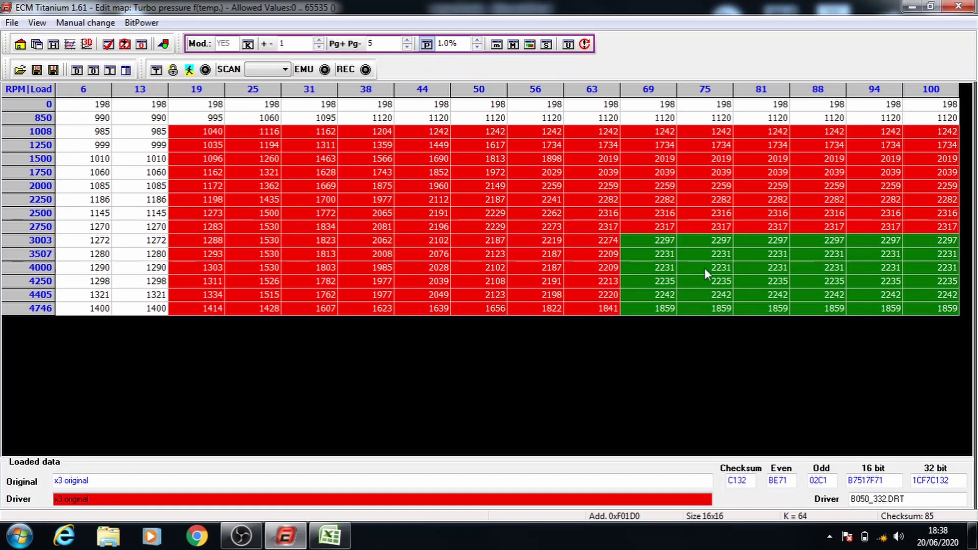
drag(939, 337, 960, 319)
key(plus)
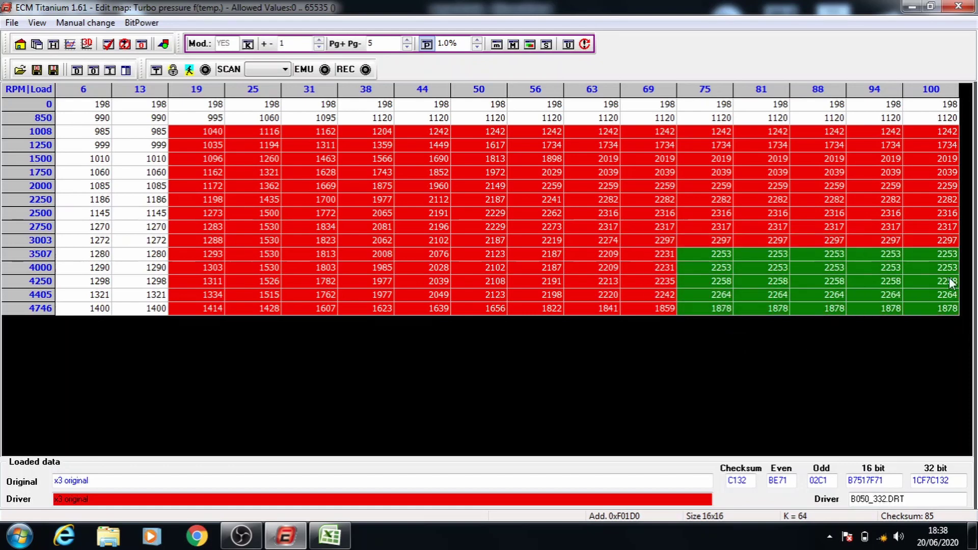
key(Escape)
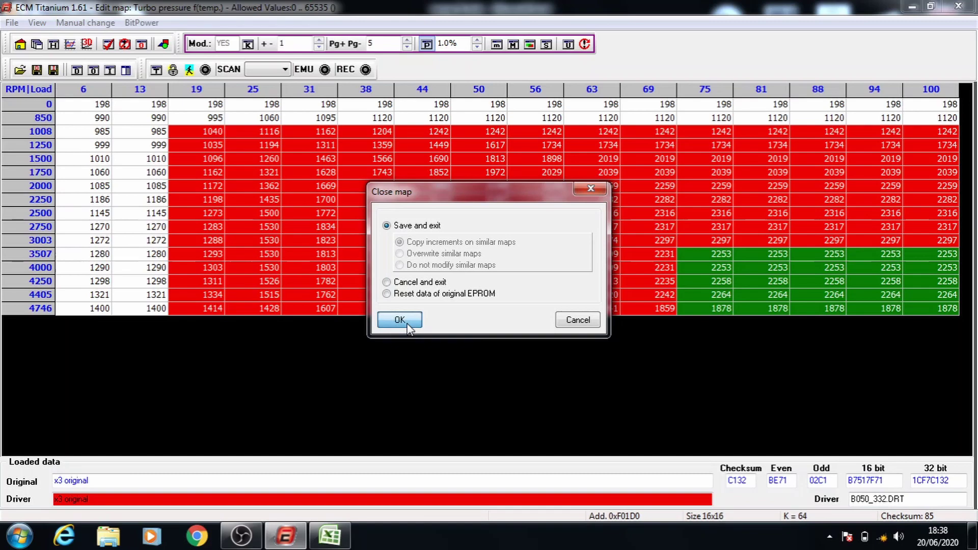
Save the turbo map, then raise the whole Torque limiter map by 40% and save it.
click(407, 323)
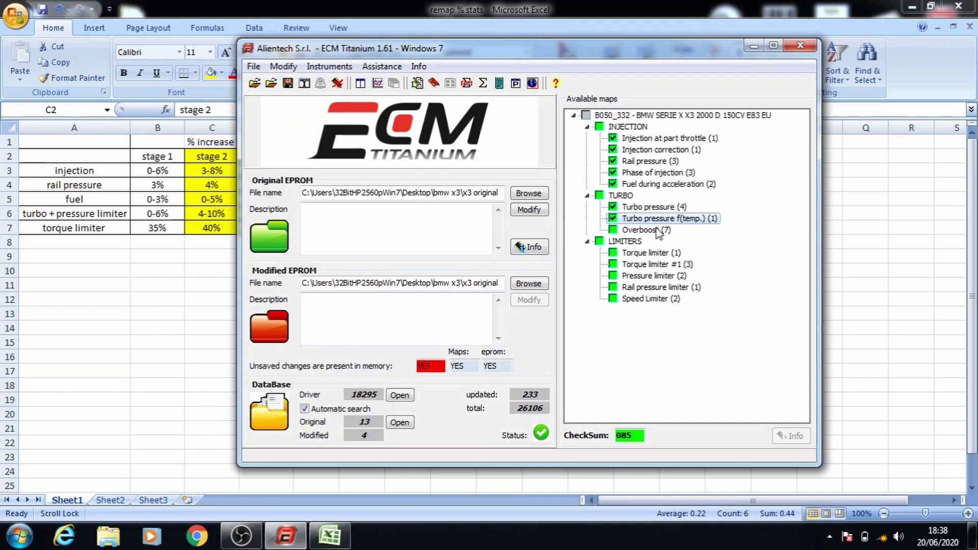
click(654, 254)
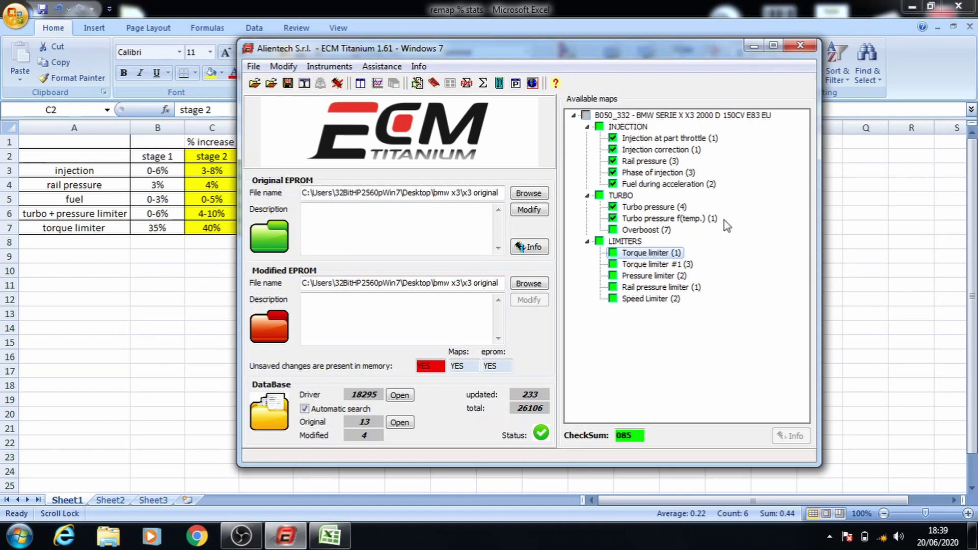
double_click(660, 255)
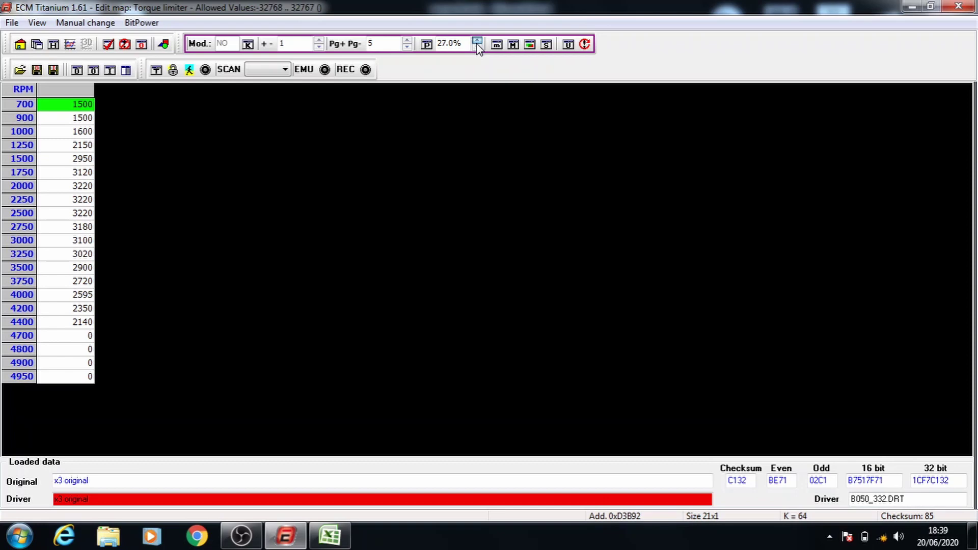
click(478, 41)
click(479, 43)
drag(79, 109, 77, 383)
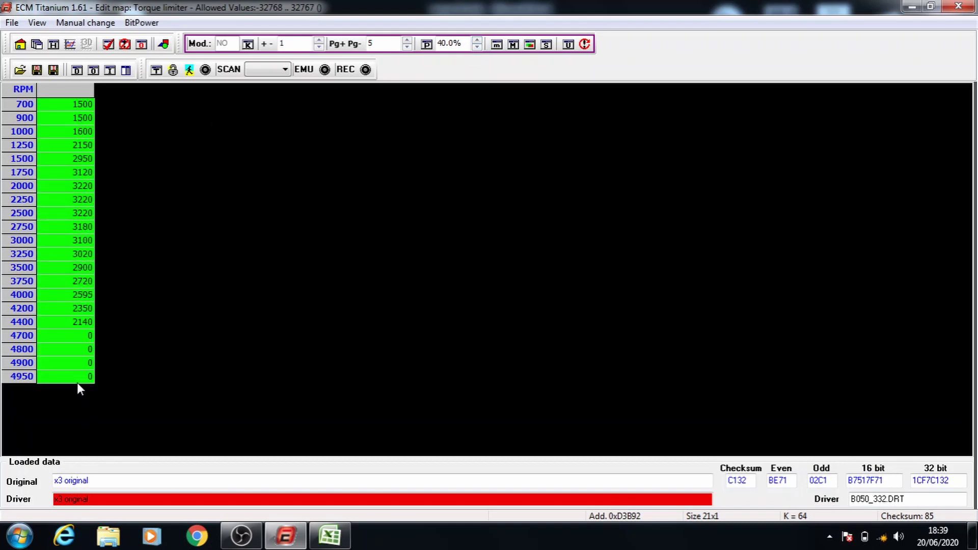
click(427, 45)
key(plus)
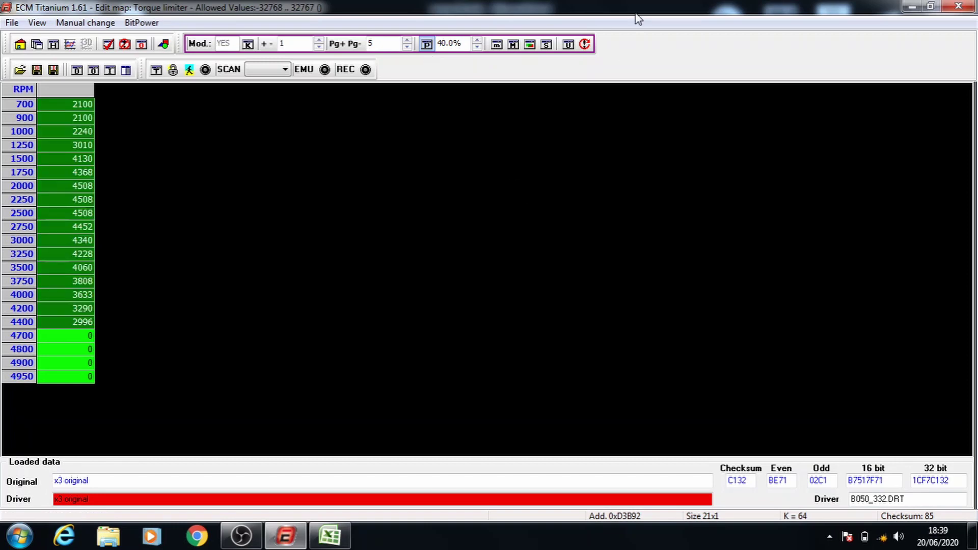
click(959, 6)
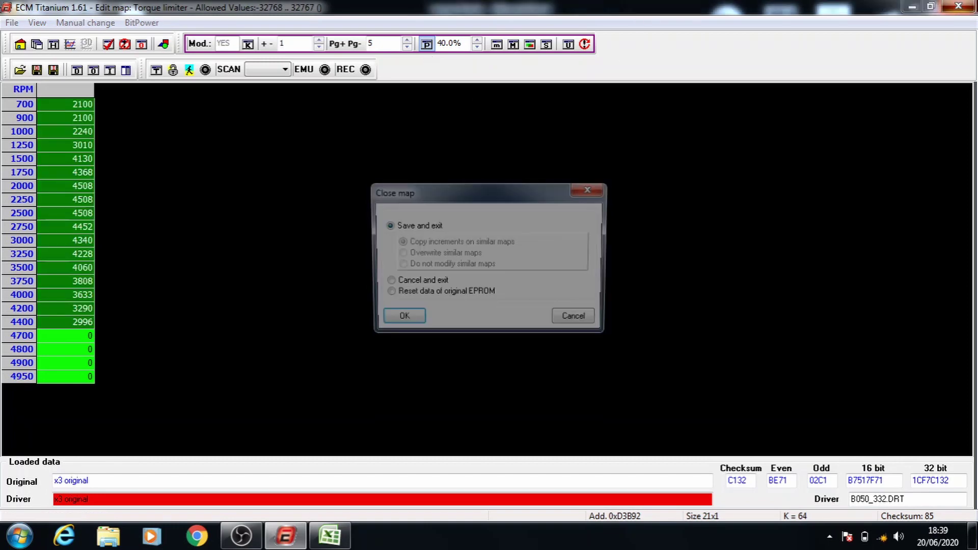
click(401, 322)
Raise all Torque limiter #1 values by 40% and save the map.
double_click(647, 265)
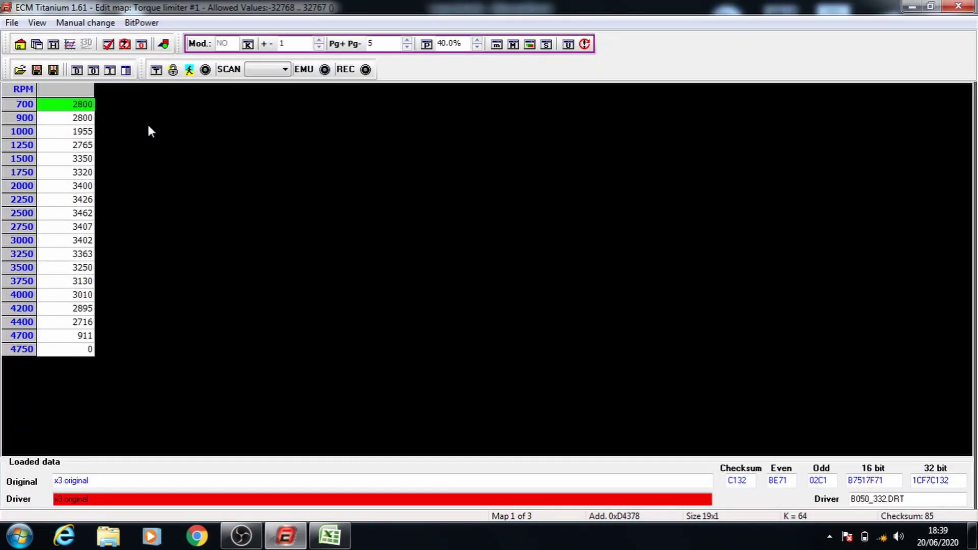
key(ctrl+a)
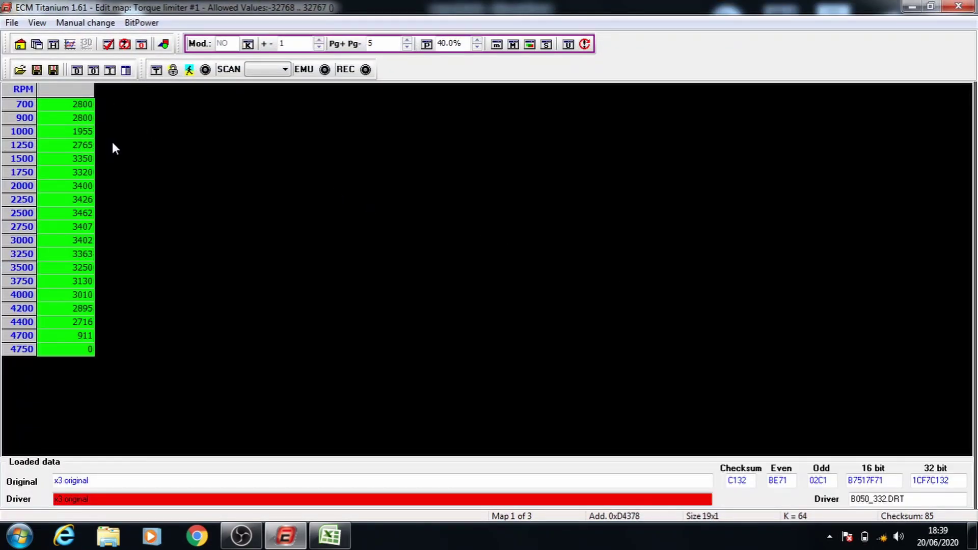
click(426, 45)
key(plus)
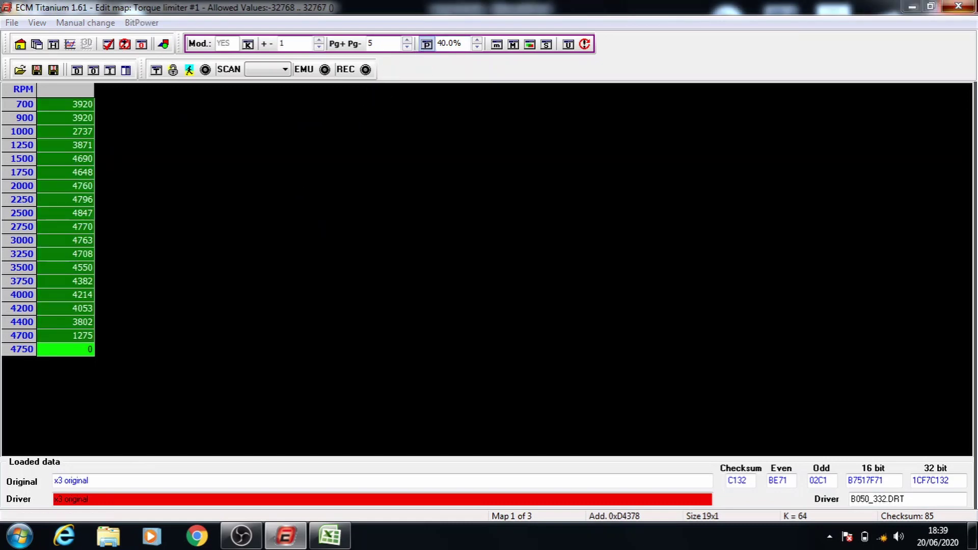
click(958, 6)
click(396, 319)
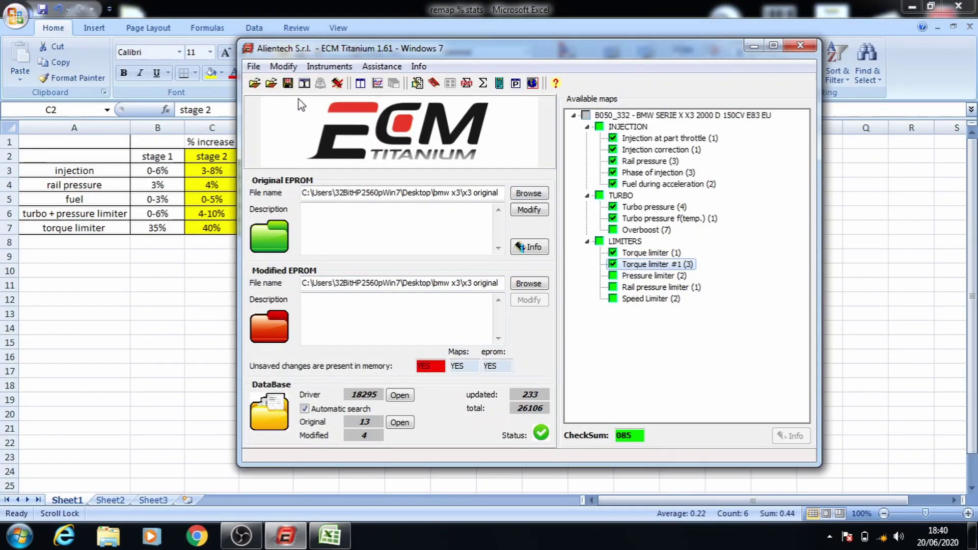
Export the modified file, skipping the database, to Desktop > bmw x3 as 'x3 stage 2 eco power mod'.
click(288, 83)
click(566, 315)
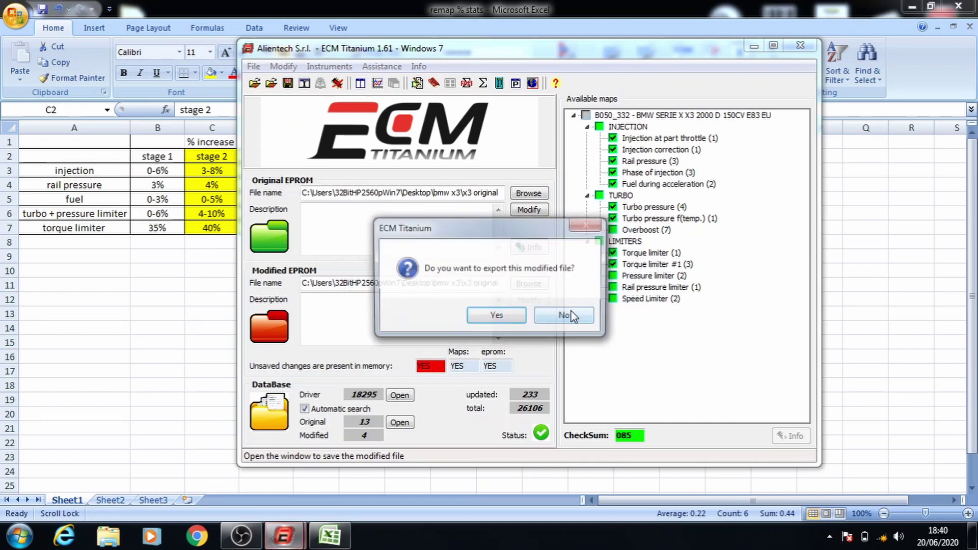
click(505, 313)
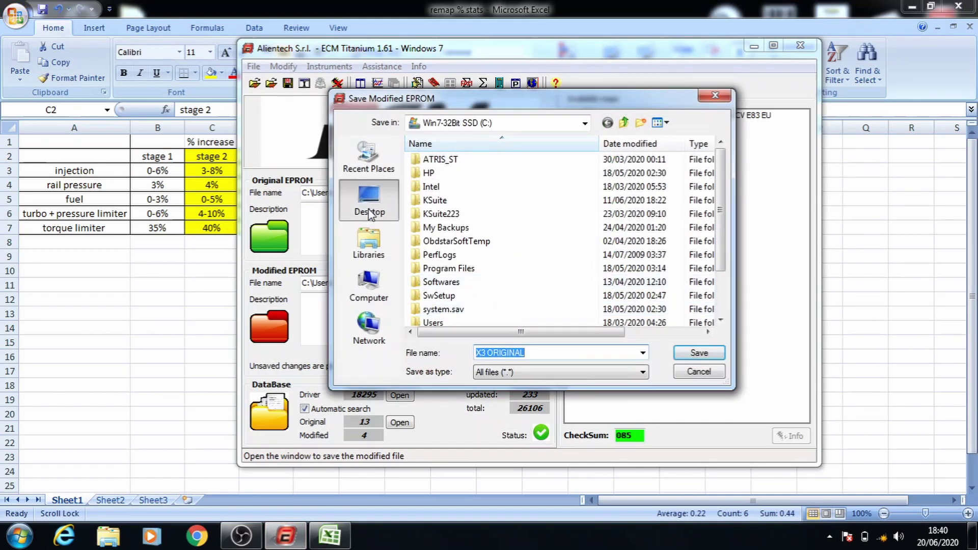
click(369, 201)
scroll(646, 203, down, 3)
double_click(459, 148)
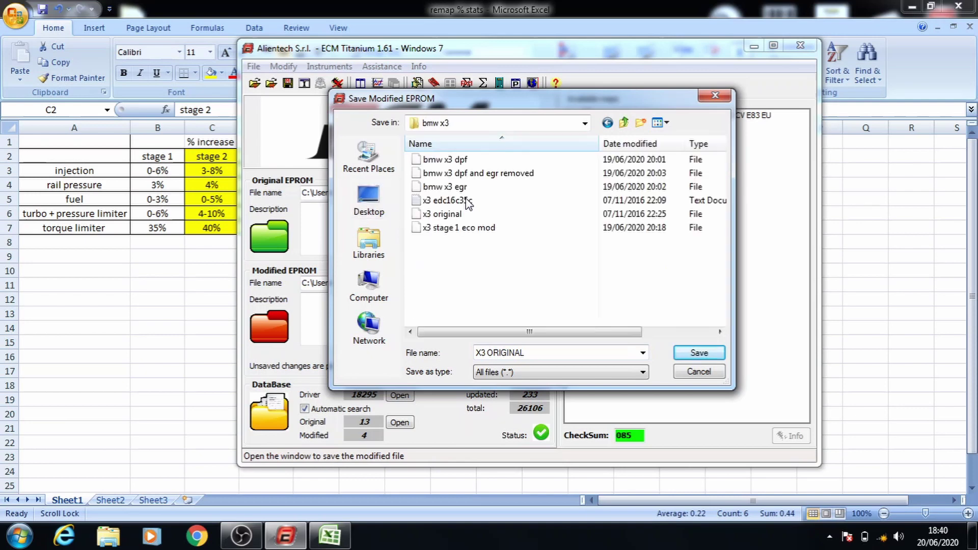
drag(476, 353, 526, 355)
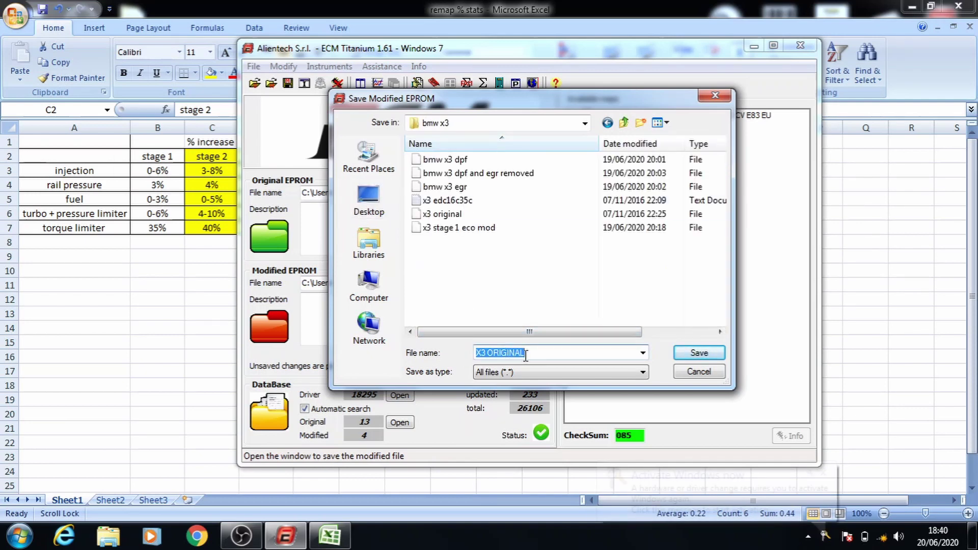
text(x3 stage 2)
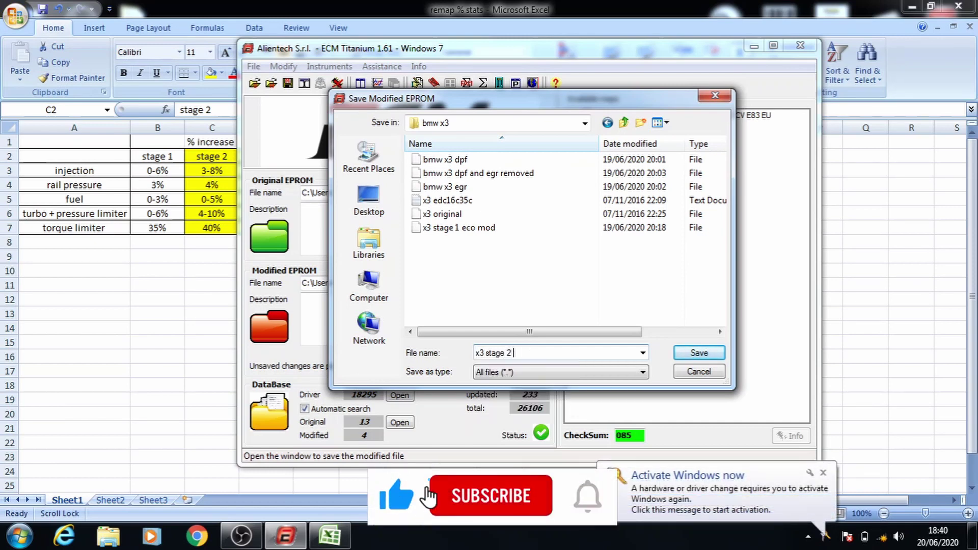
text( eco power mod)
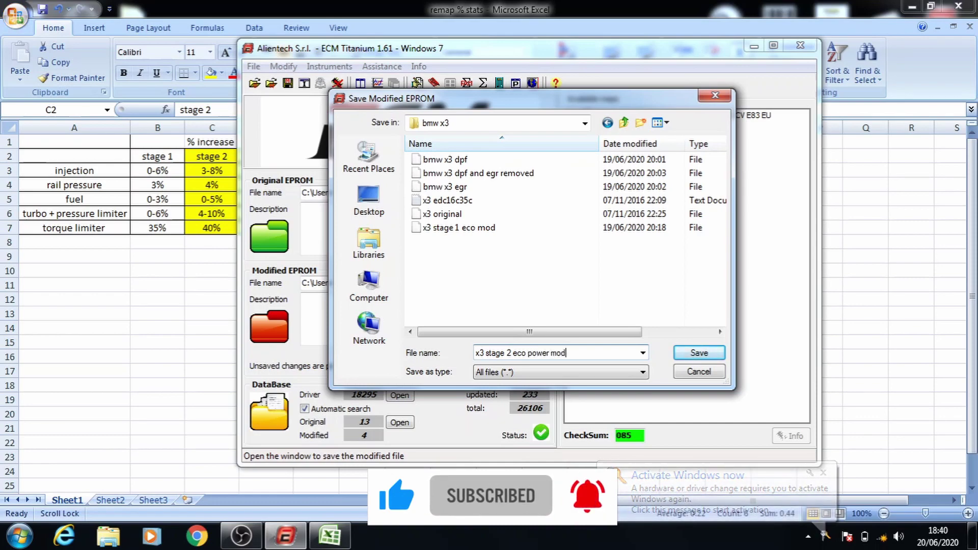
key(Return)
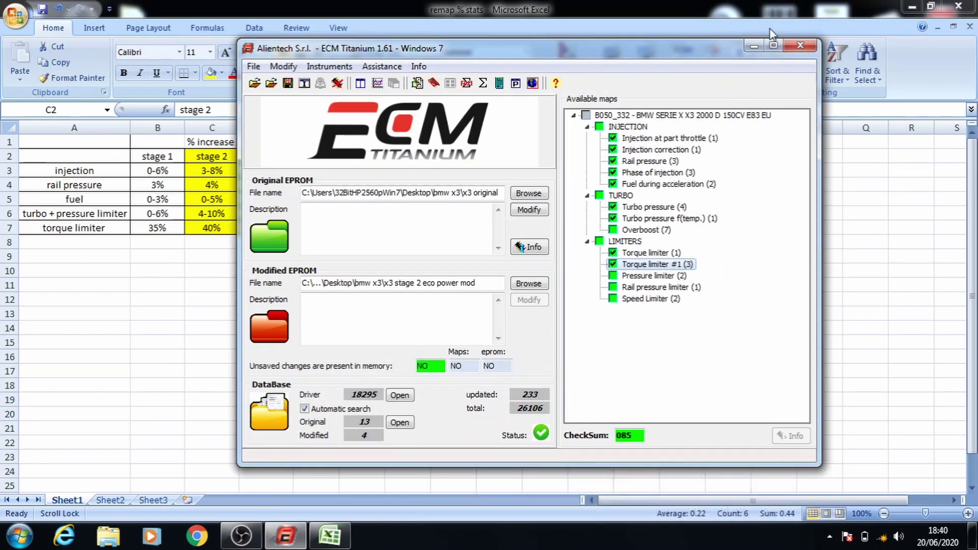
Close ECM Titanium and Excel without saving, then select 'x3 stage 2 eco power mod' in the bmw x3 folder.
click(800, 46)
click(959, 6)
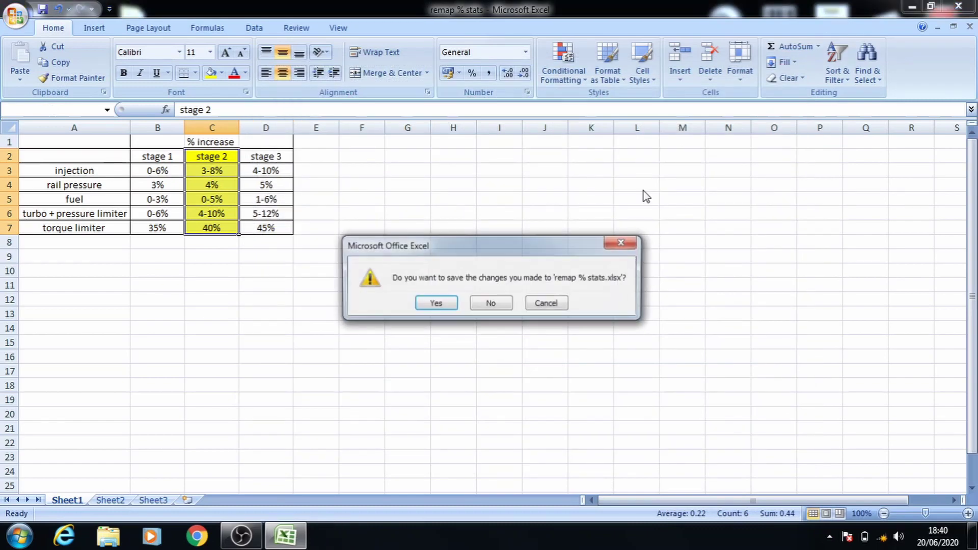
click(493, 301)
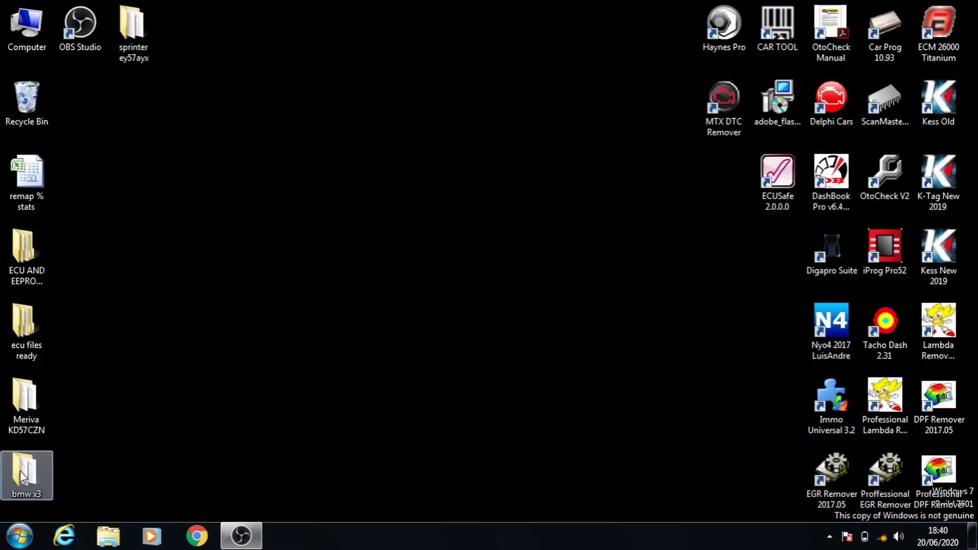
double_click(23, 471)
click(318, 190)
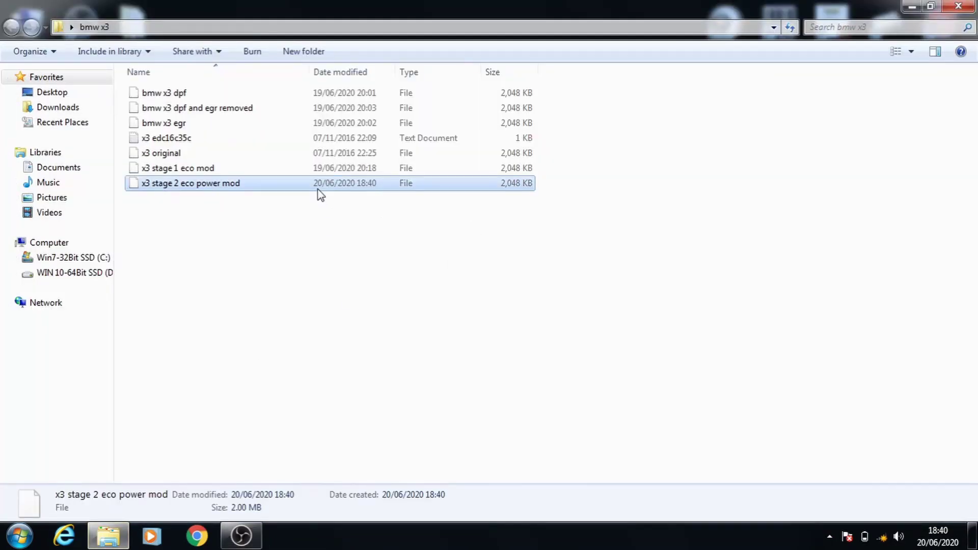